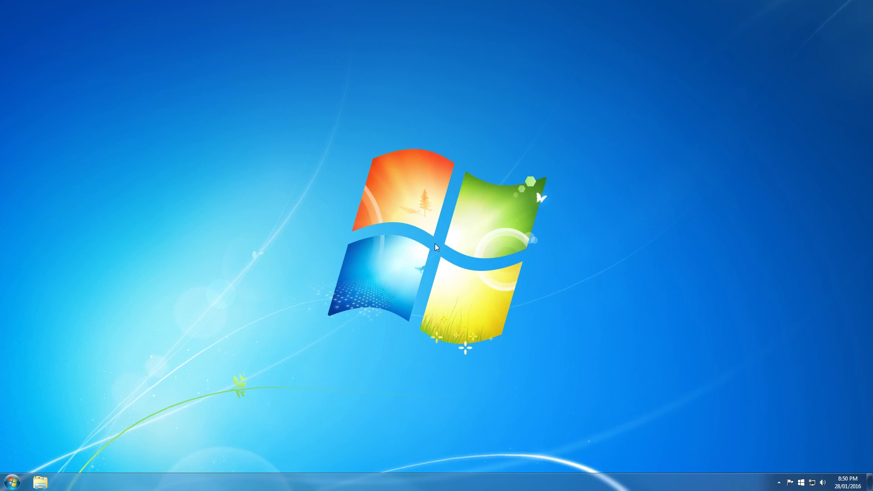
# Open the IPv4 properties of the Local Area Connection from Network and Sharing Center.
pyautogui.click(812, 482)
pyautogui.click(811, 459)
pyautogui.click(572, 187)
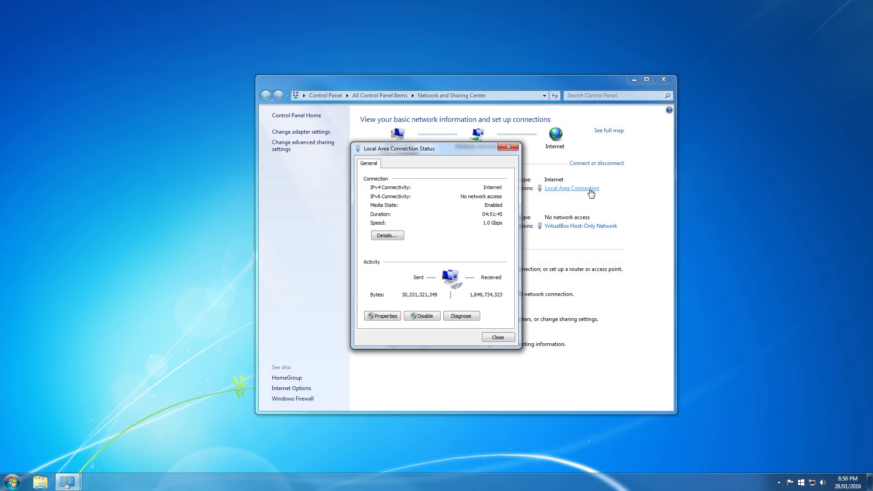
pyautogui.click(371, 313)
pyautogui.click(426, 276)
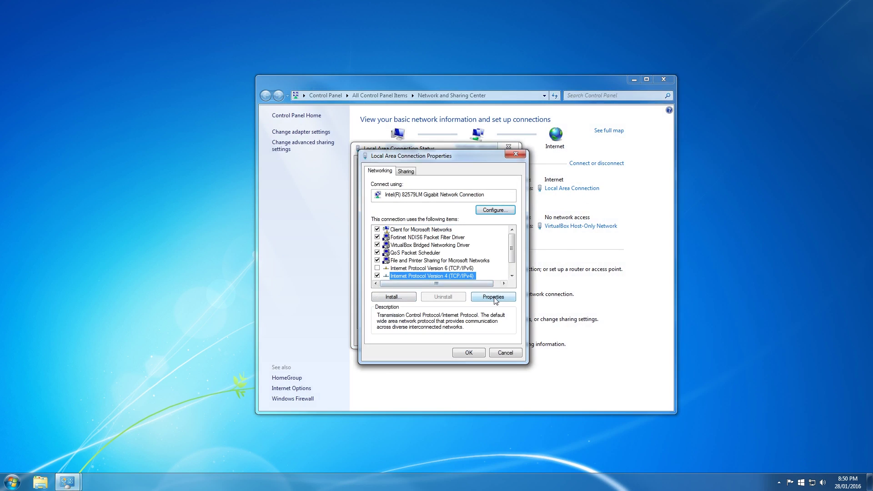
pyautogui.click(495, 297)
# Set static IP 192.168.1.2 with gateway 192.168.1.99, confirm, and close the network windows.
pyautogui.click(452, 256)
pyautogui.write('192.168.1.2')
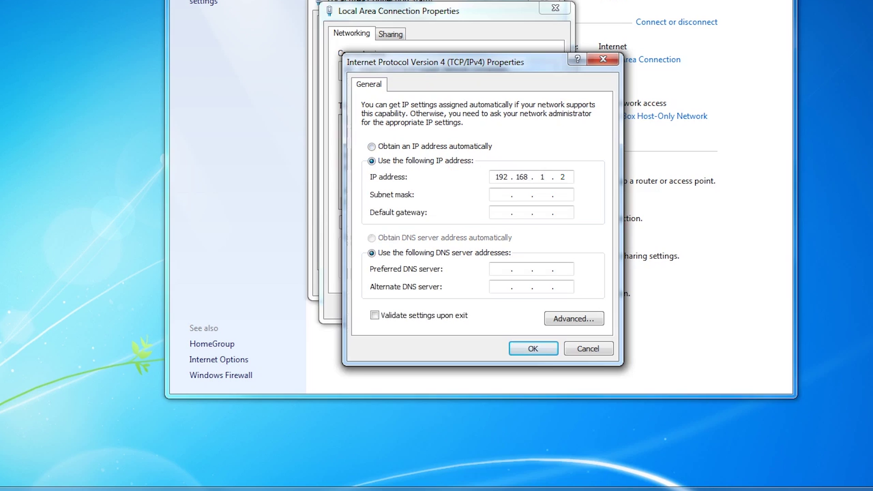
pyautogui.press('Tab')
pyautogui.press('Tab')
pyautogui.write('192.168.1.99')
pyautogui.click(522, 353)
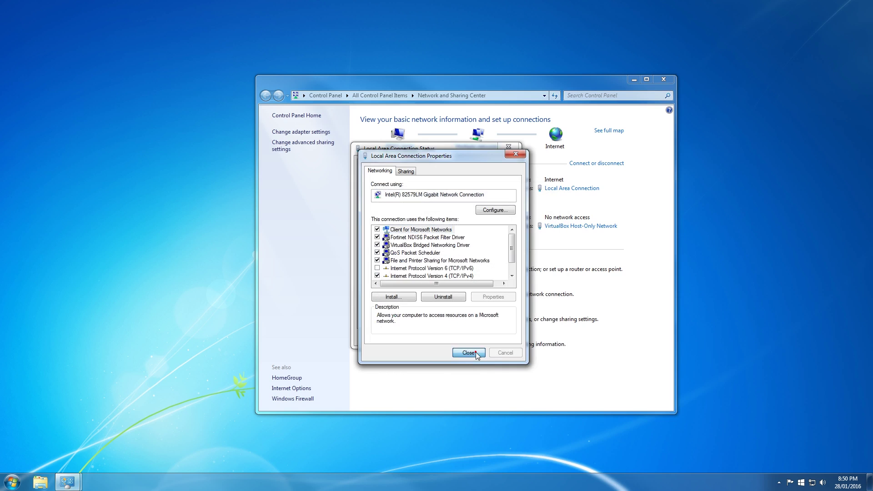
pyautogui.click(470, 326)
pyautogui.click(511, 306)
pyautogui.hotkey('alt', 'F4')
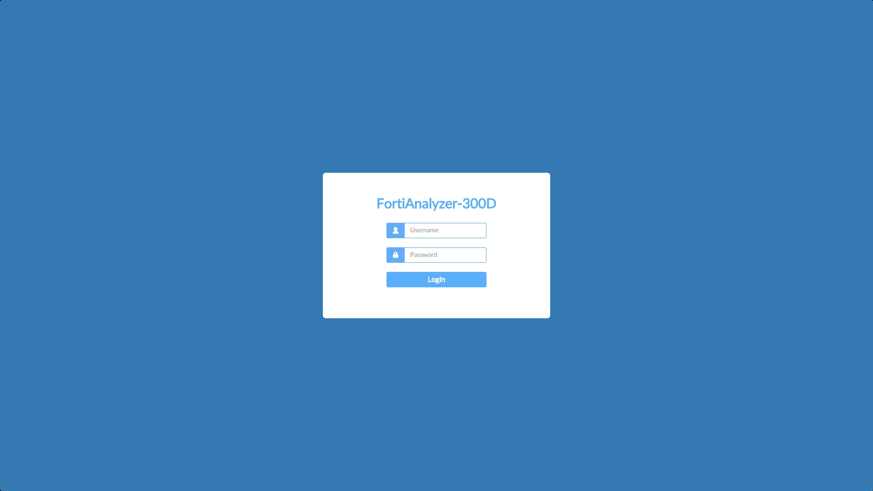
# Log in, save a new confirmed admin password, and open the FAZ300D System Settings dashboard.
pyautogui.click(480, 230)
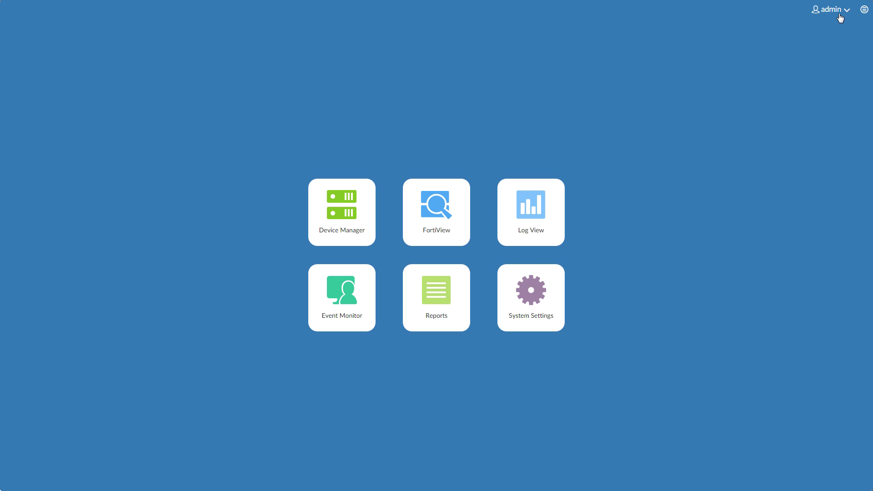
pyautogui.click(841, 16)
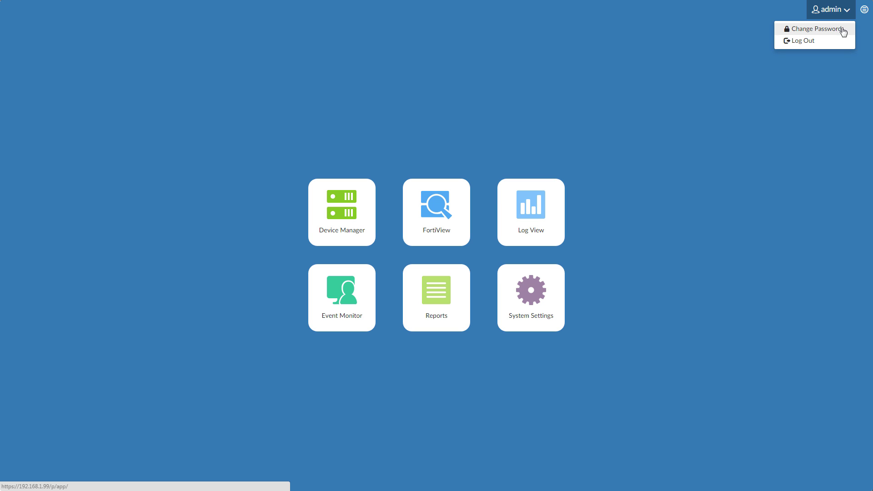
pyautogui.click(841, 29)
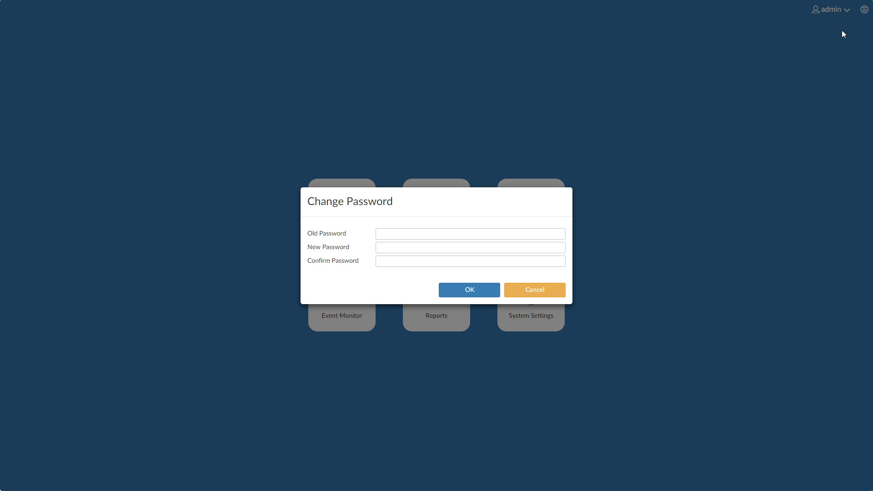
pyautogui.click(512, 249)
pyautogui.write('••••')
pyautogui.press('Tab')
pyautogui.write('••••')
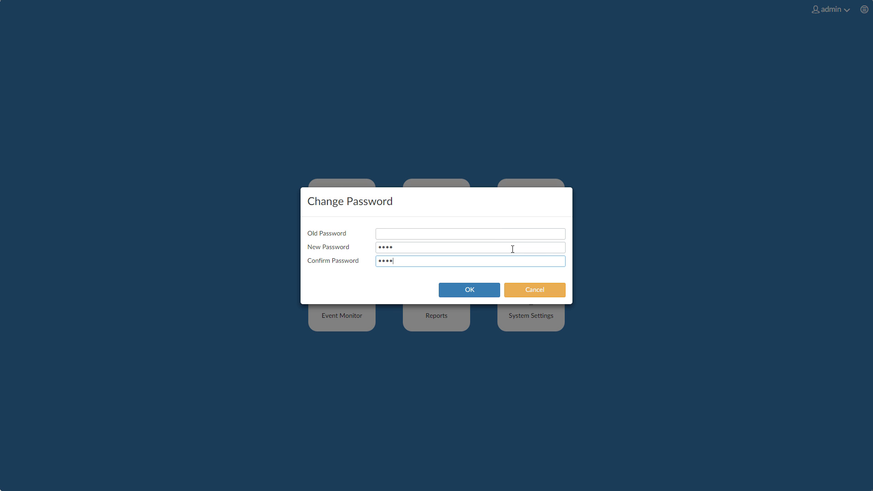
pyautogui.click(489, 294)
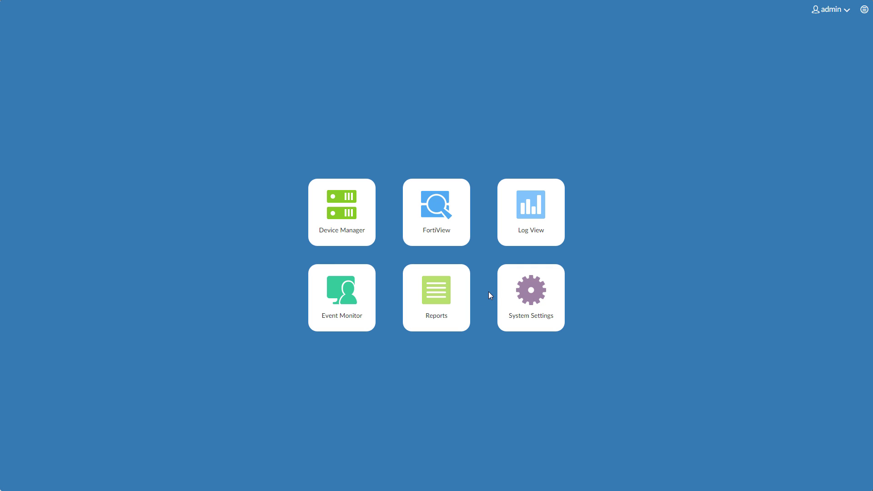
pyautogui.click(527, 298)
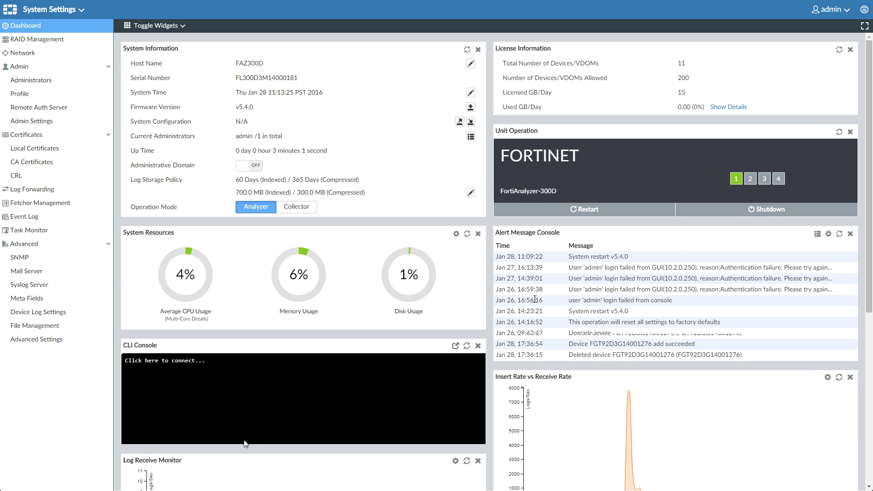
# Check the Administrators list, then review RAID Management and leave the level at RAID 1.
pyautogui.click(23, 82)
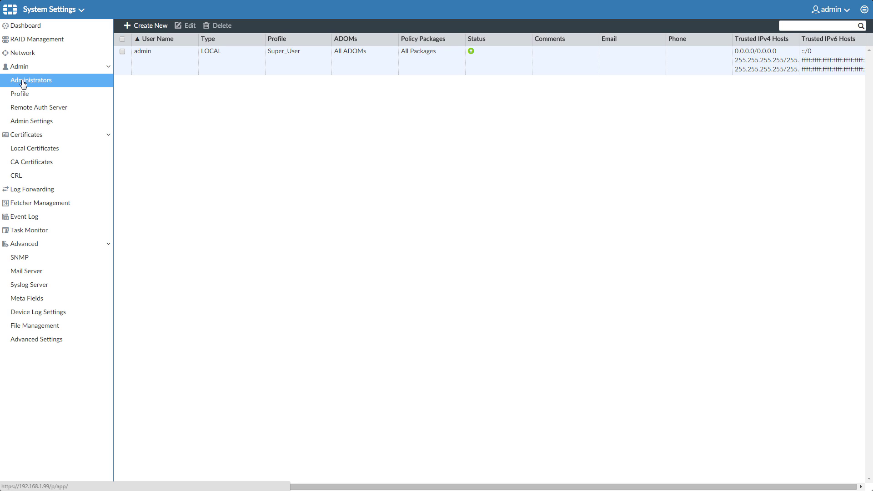
pyautogui.click(71, 40)
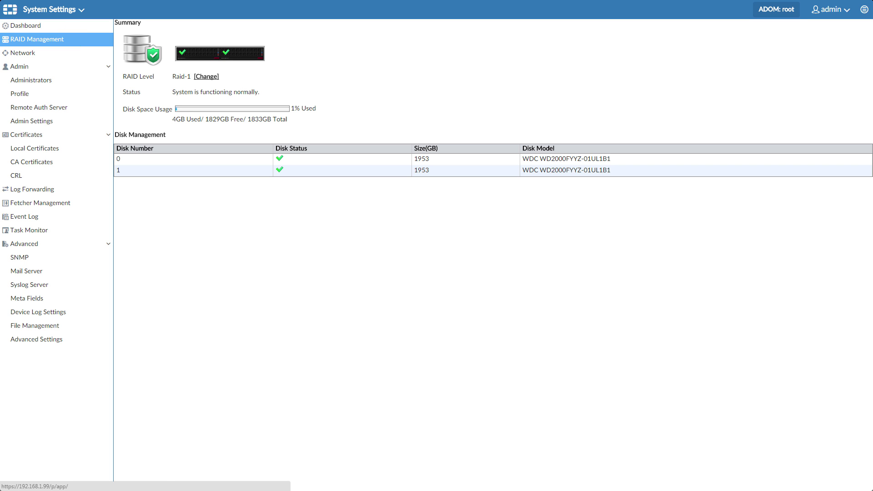
pyautogui.click(210, 80)
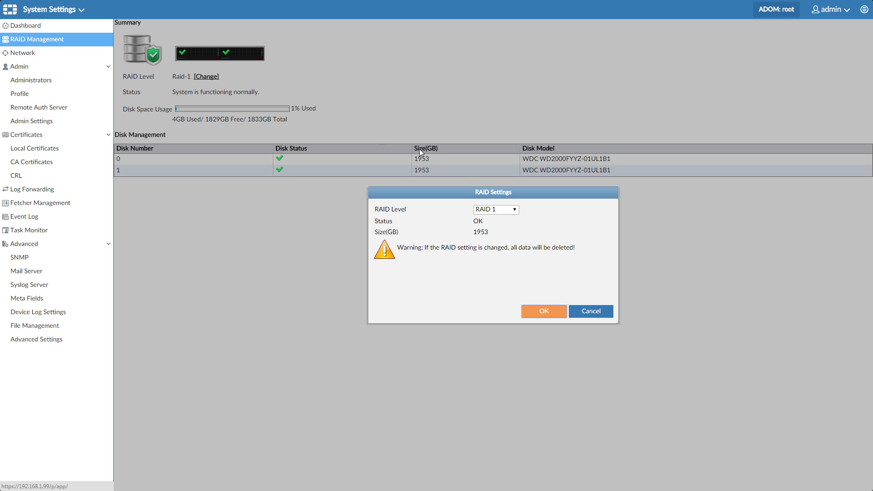
pyautogui.click(517, 209)
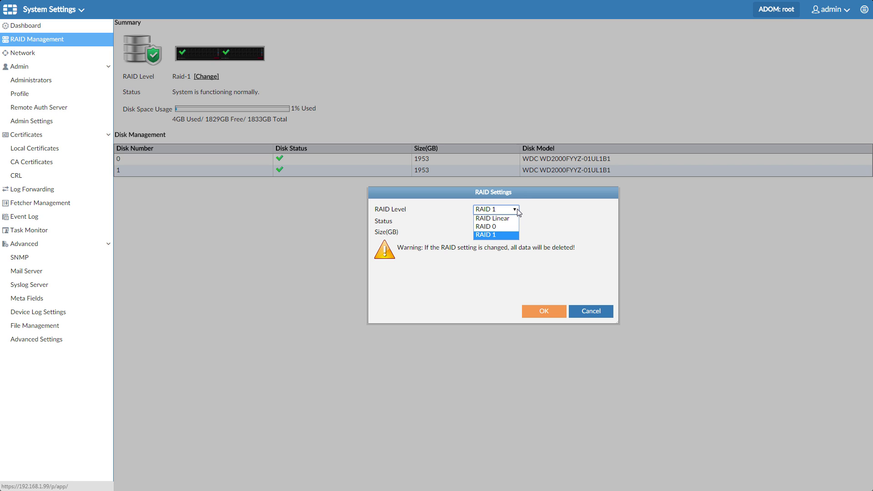
pyautogui.click(519, 212)
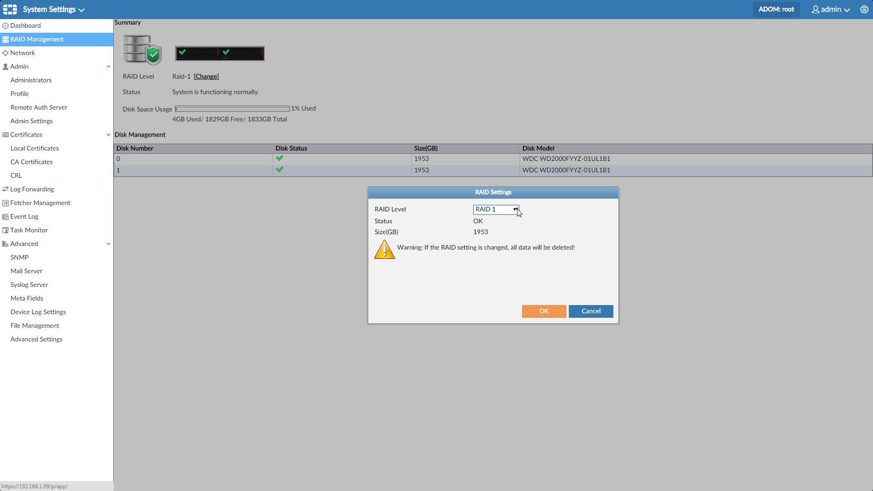
pyautogui.click(591, 312)
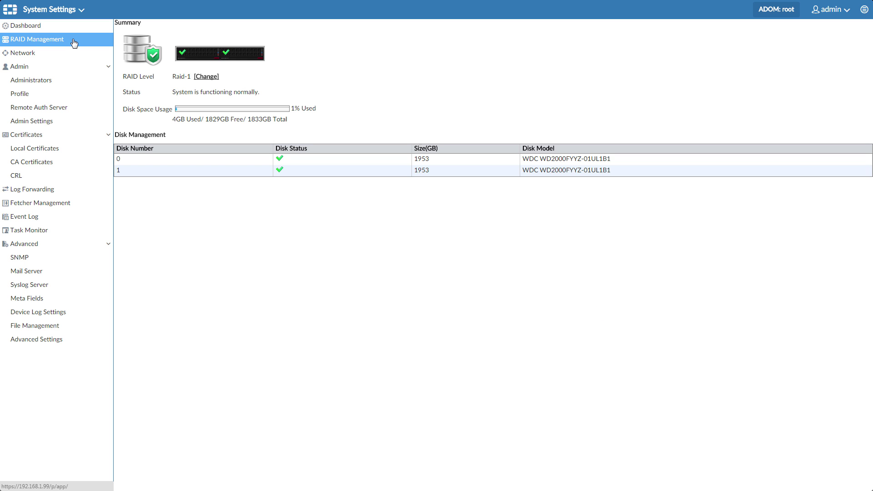
# Set port1 to 10.2.60.123, gateway 10.2.60.250, DNS 172.16.100.100 and 172.16.100.80, and apply.
pyautogui.click(48, 54)
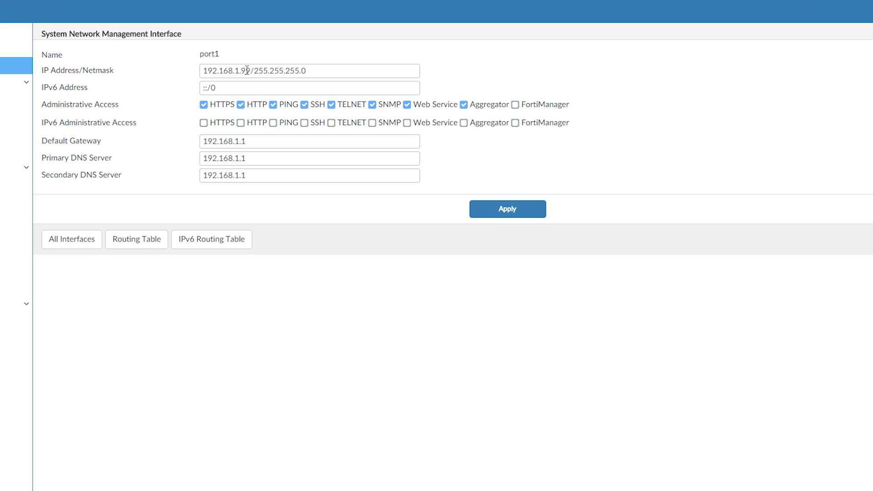
pyautogui.moveTo(266, 65); pyautogui.dragTo(213, 65)
pyautogui.write('10.2.60.123')
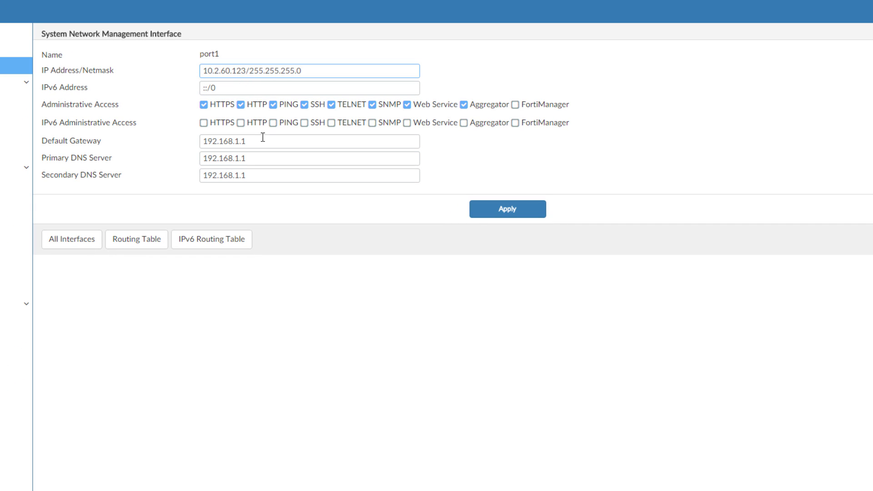
pyautogui.moveTo(264, 141); pyautogui.dragTo(208, 141)
pyautogui.write('10.2.60.250')
pyautogui.moveTo(259, 156); pyautogui.dragTo(169, 160)
pyautogui.write('172.16.100.100')
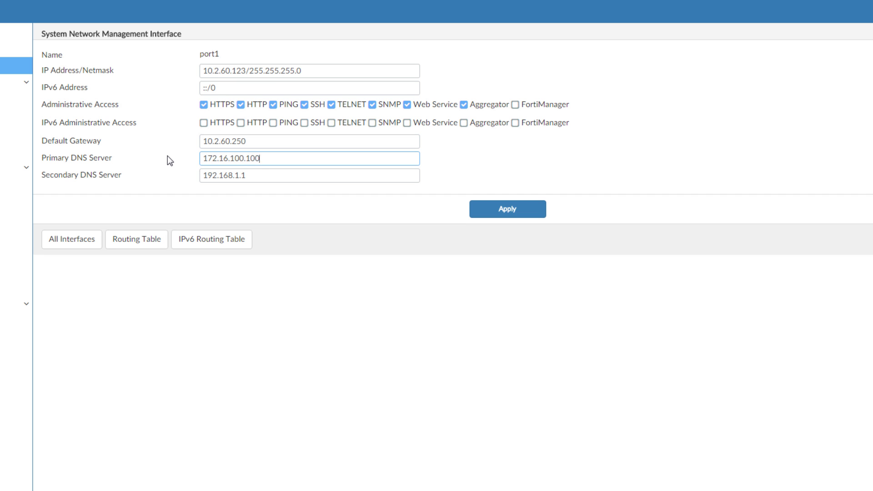
pyautogui.press('Tab')
pyautogui.write('172.16.100.80')
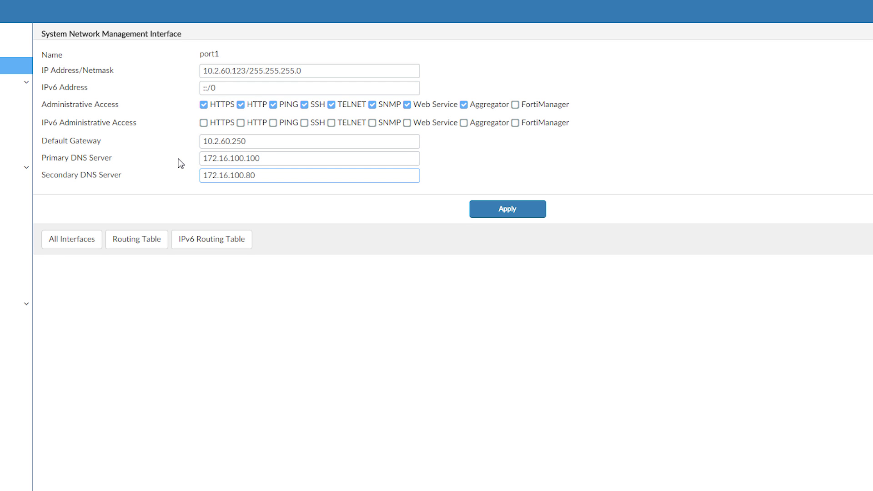
pyautogui.click(513, 214)
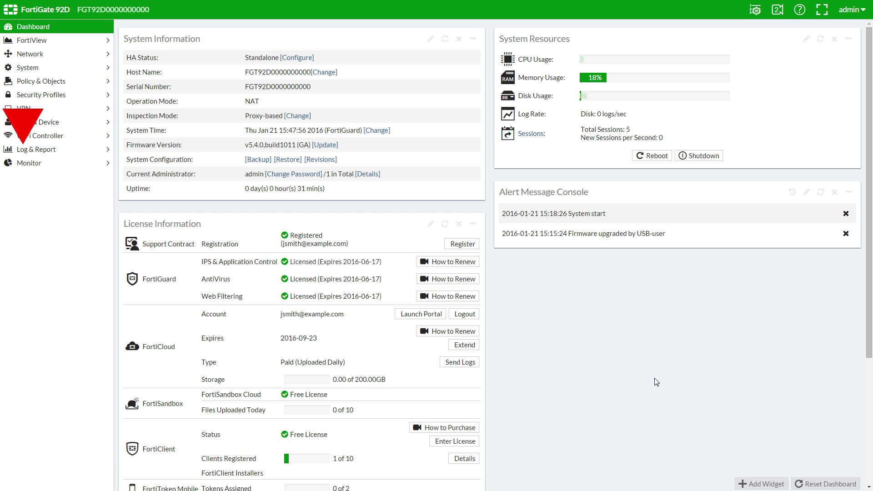
# In Log Settings, turn off local reports, enable FortiAnalyzer logging, and enter IP 10.2.60.123.
pyautogui.click(76, 154)
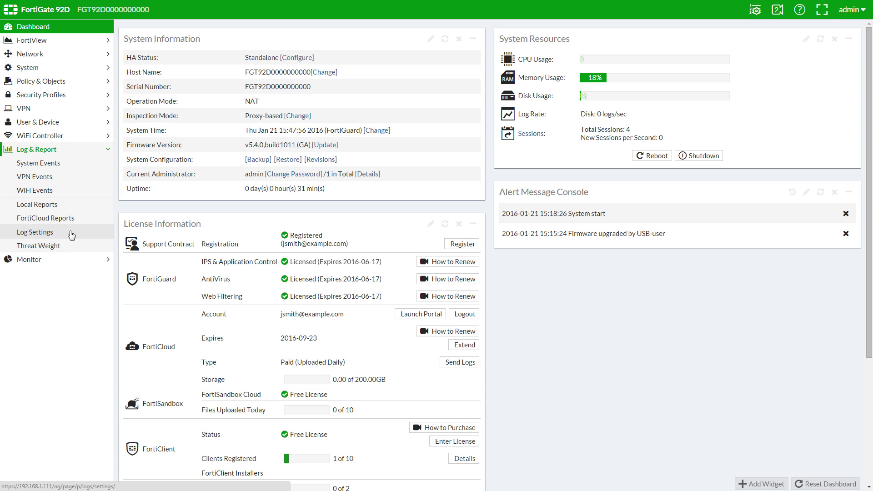
pyautogui.click(71, 232)
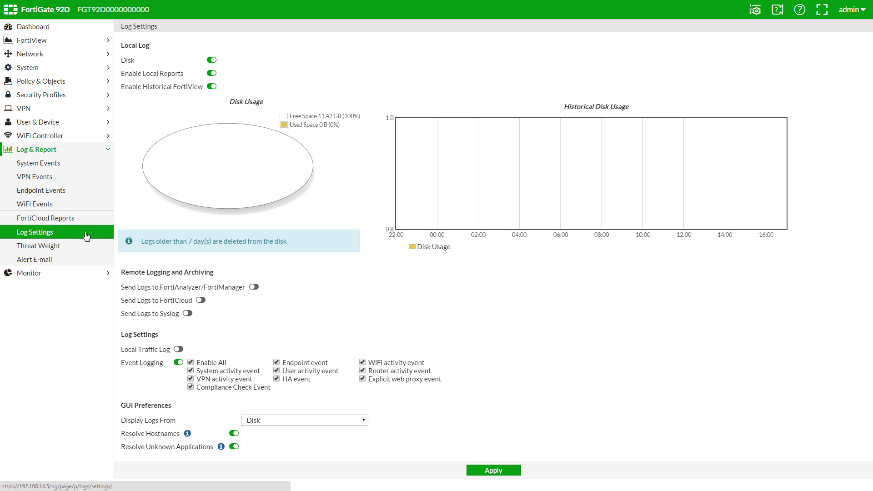
pyautogui.click(210, 74)
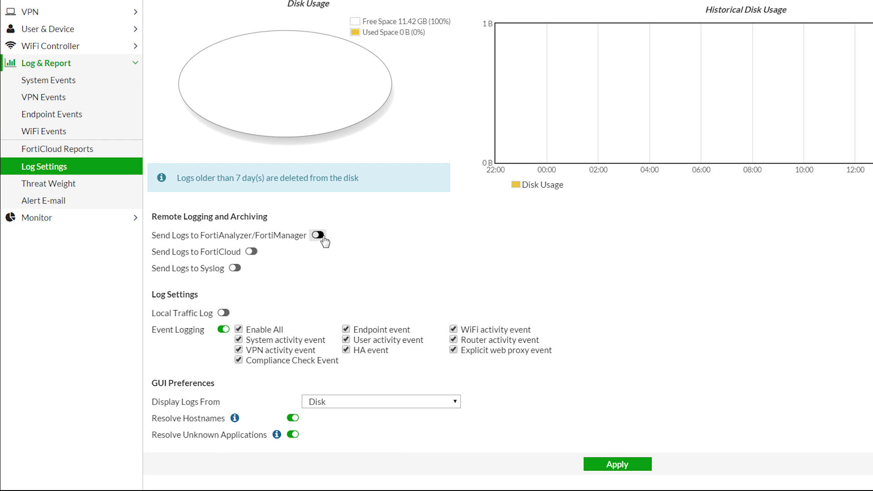
pyautogui.click(324, 237)
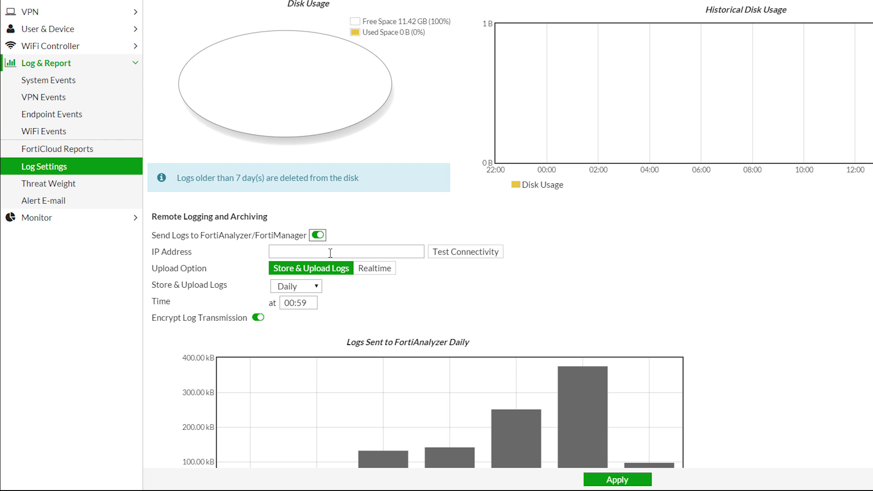
pyautogui.click(328, 252)
pyautogui.write('10.2.60.123')
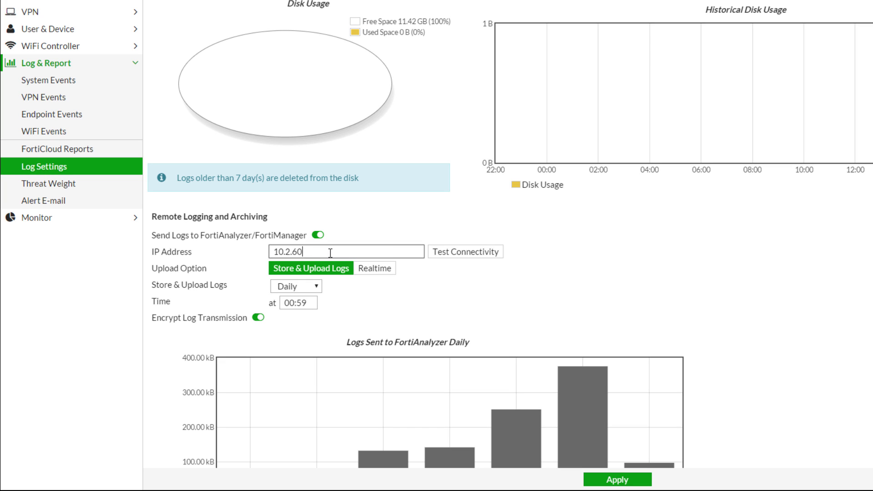
# Choose Realtime upload, test connectivity, dismiss the unreachable error, and apply the log settings.
pyautogui.click(383, 271)
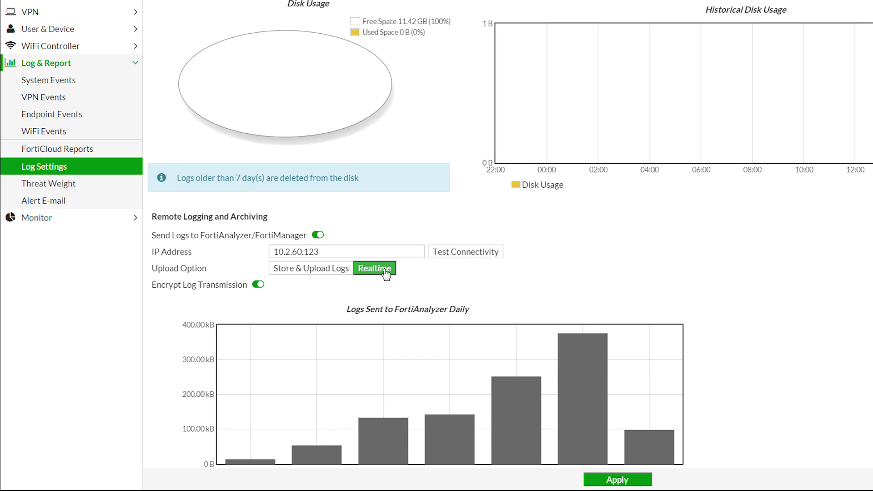
pyautogui.click(473, 251)
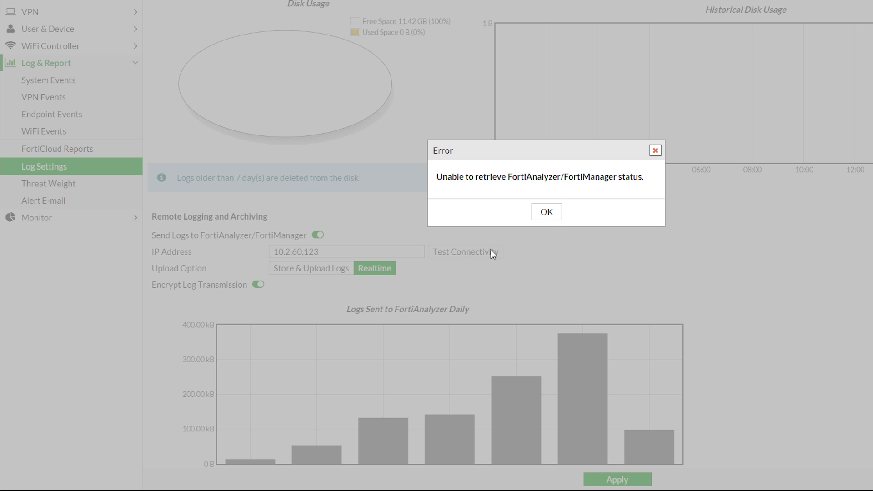
pyautogui.click(546, 212)
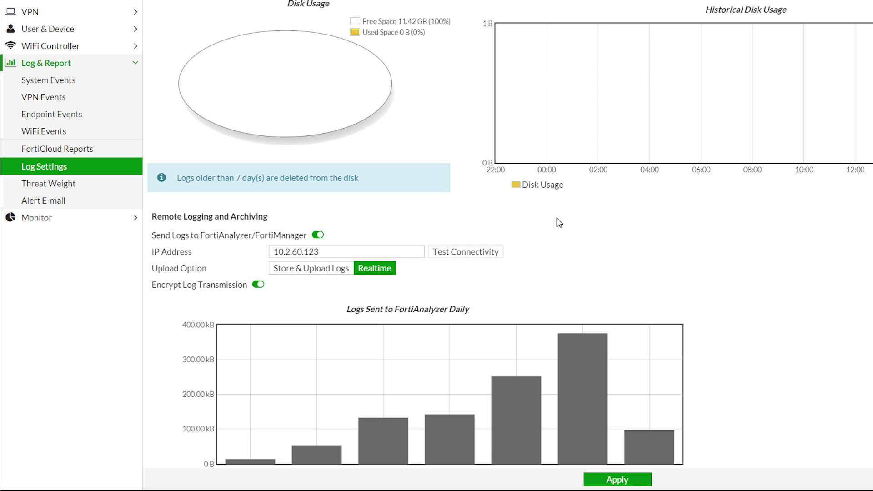
pyautogui.click(638, 482)
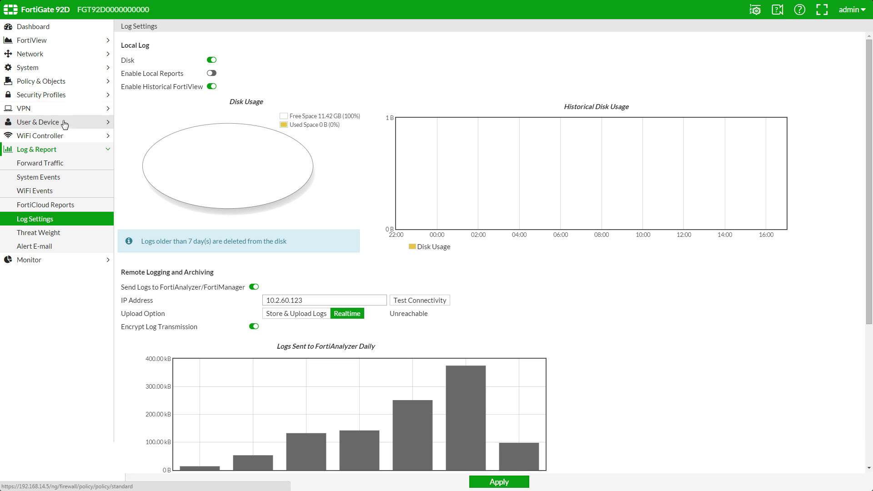
# Open the default IPv4 policy under Policy & Objects for editing.
pyautogui.click(63, 85)
pyautogui.click(59, 96)
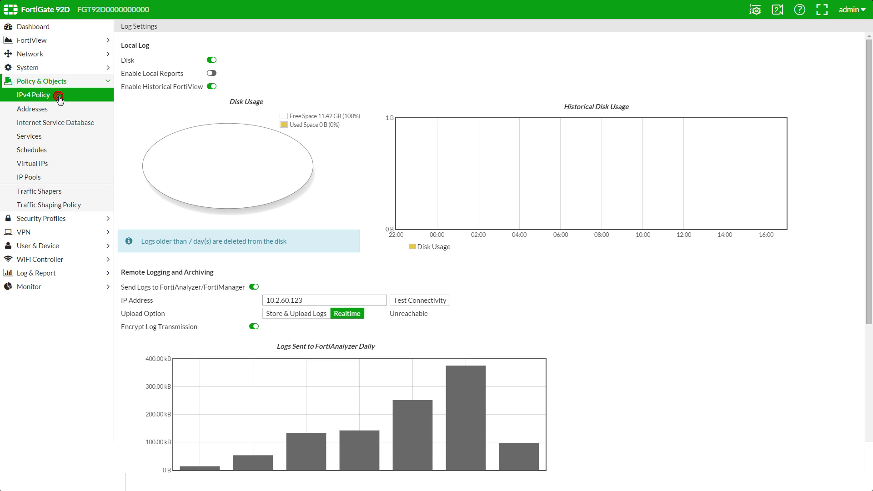
pyautogui.doubleClick(161, 71)
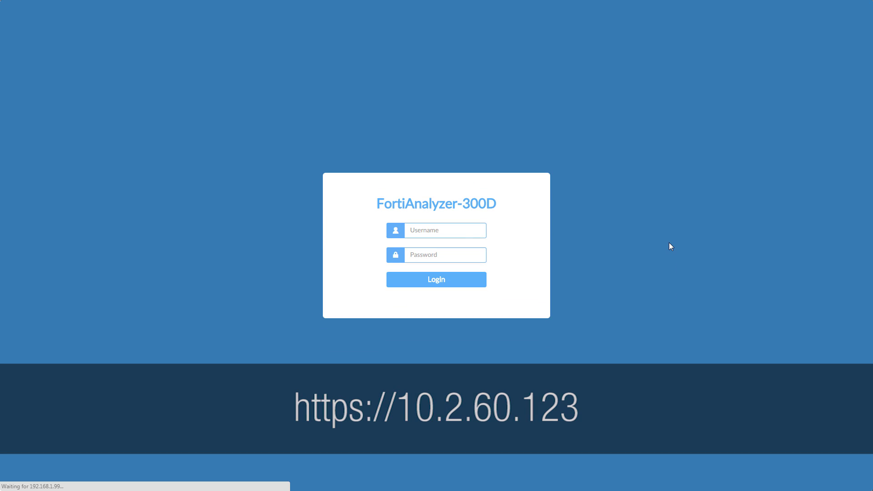
# Log in as admin and bring up the unregistered FortiGate-92D from the notifications.
pyautogui.click(464, 230)
pyautogui.write('admin')
pyautogui.press('Tab')
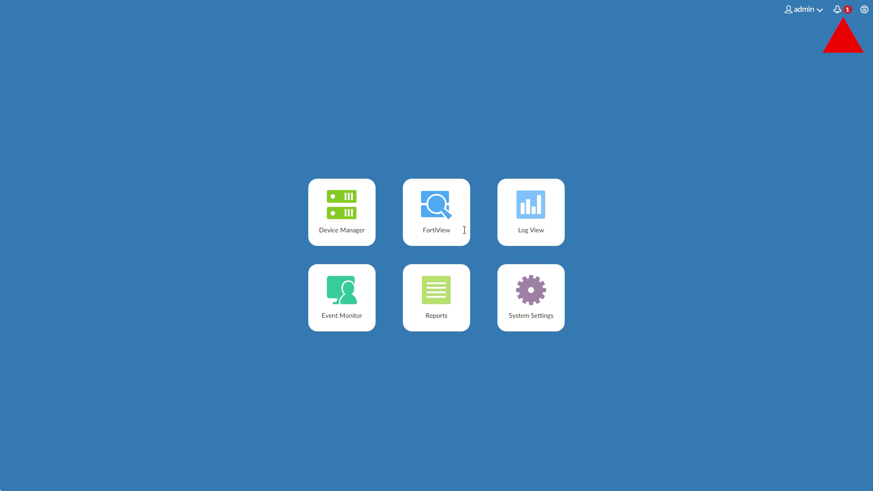
pyautogui.click(841, 11)
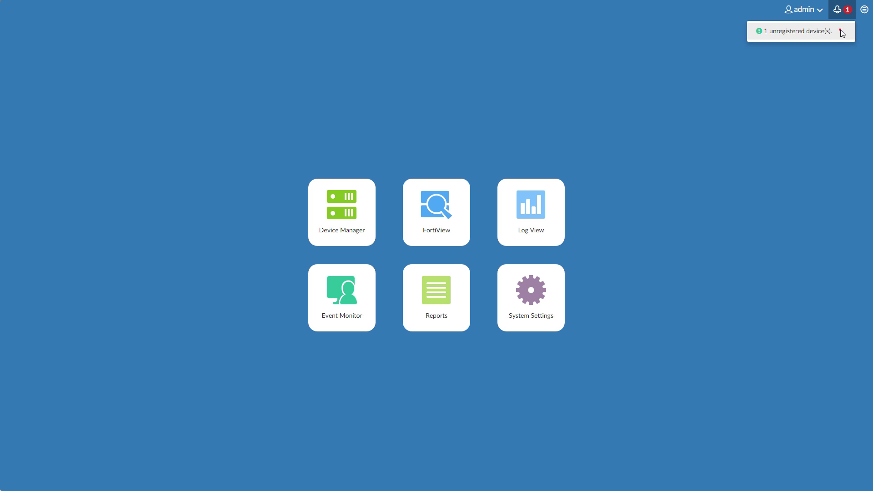
pyautogui.click(842, 32)
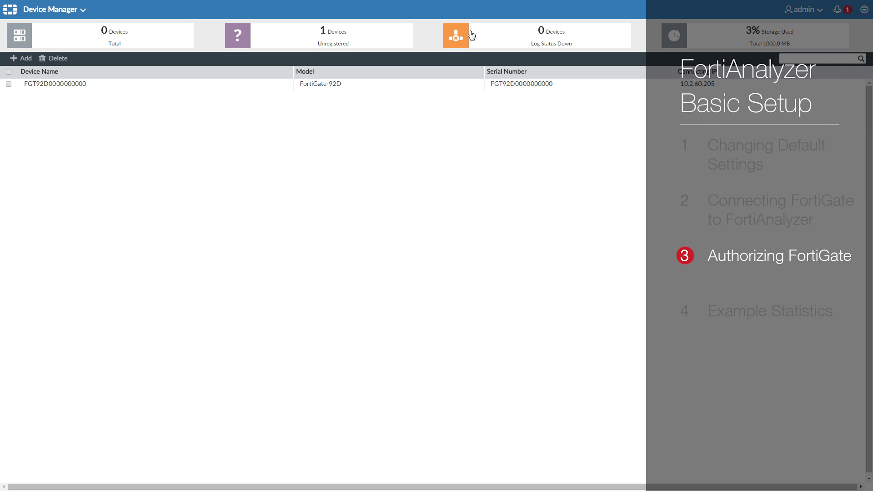
# Add the FortiGate-92D to the root ADOM renamed Test_FortiGate, then close the progress report.
pyautogui.click(8, 72)
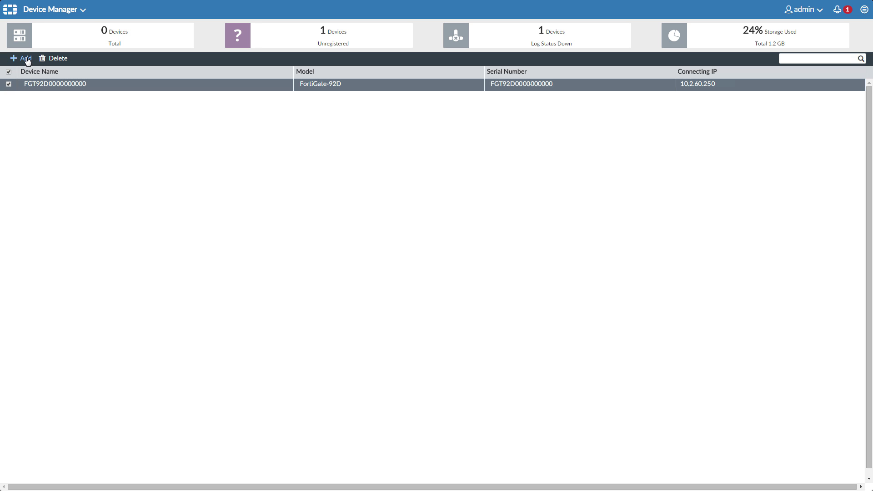
pyautogui.click(26, 59)
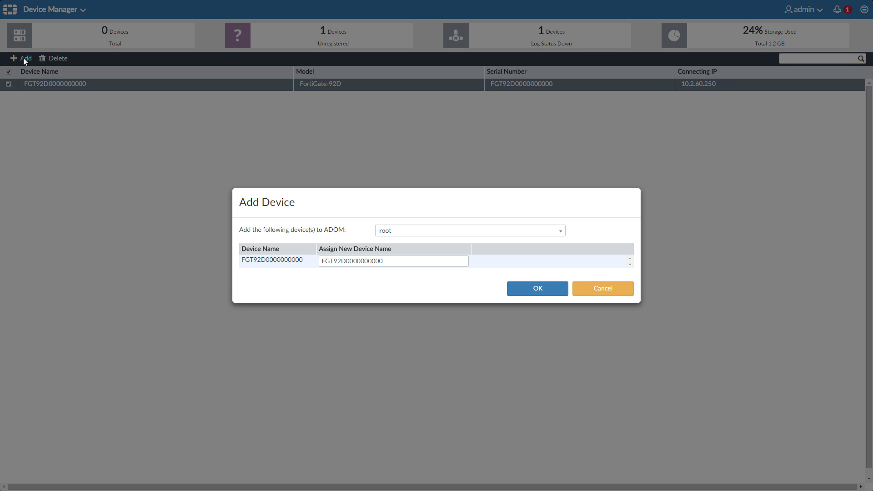
pyautogui.click(400, 263)
pyautogui.doubleClick(337, 263)
pyautogui.write('Test_FortiGate')
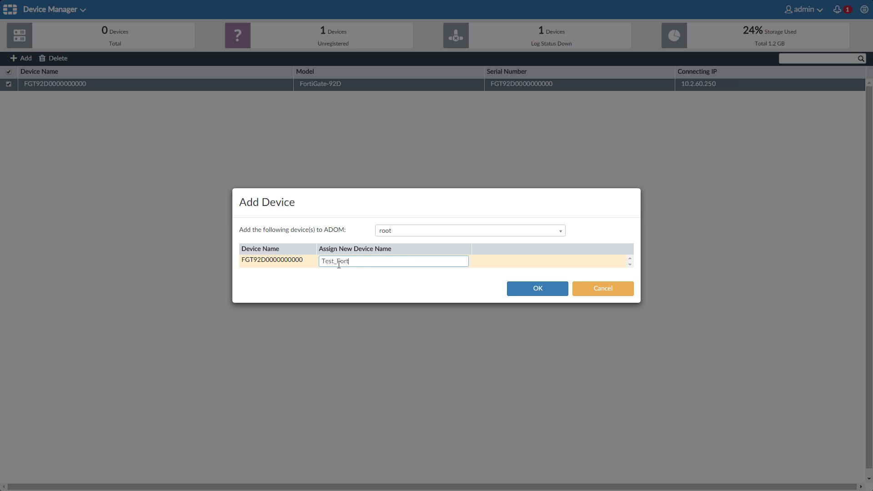
pyautogui.click(538, 289)
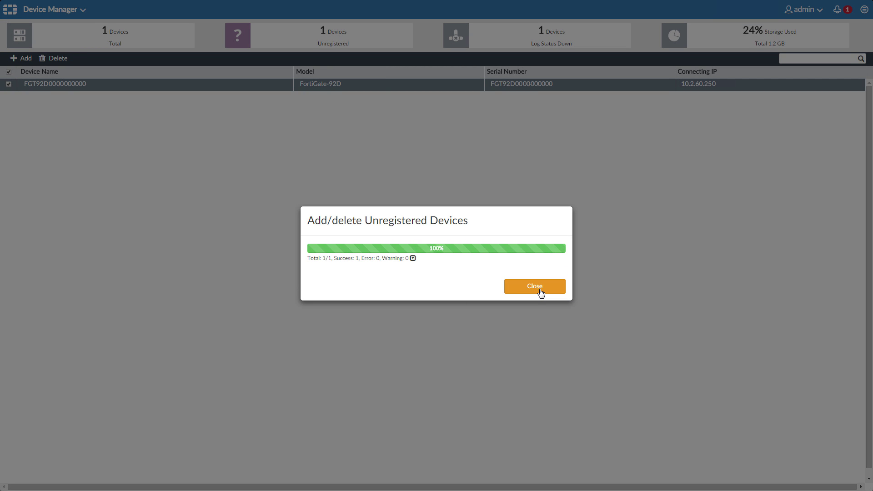
pyautogui.click(539, 289)
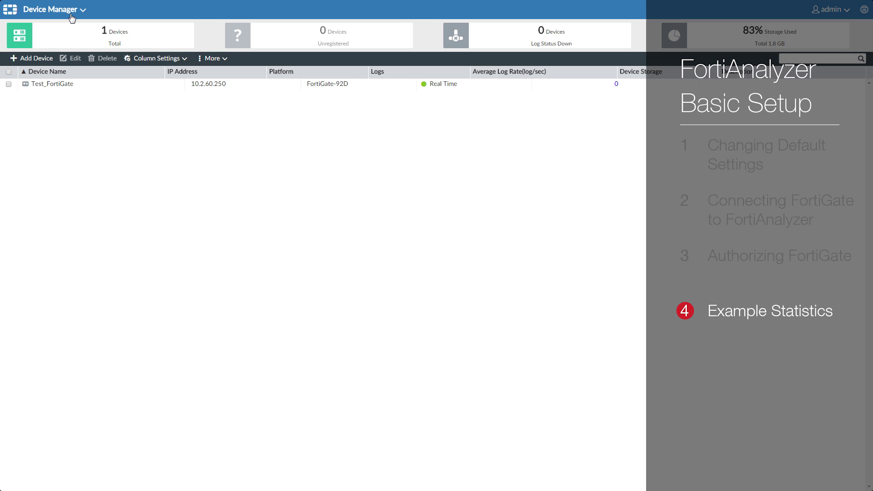
# In FortiView, drill into W32/NGVCK from 10.2.60.117 and show the 13:12:09 log's details.
pyautogui.click(72, 14)
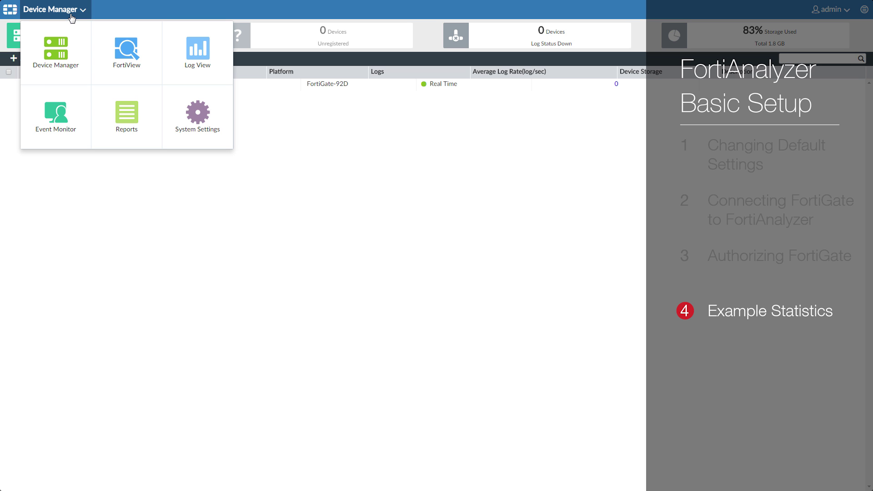
pyautogui.click(130, 52)
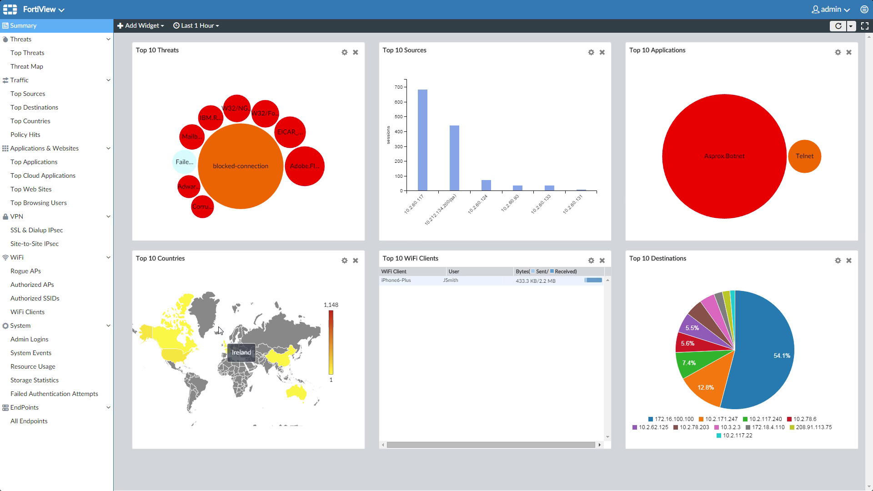
pyautogui.moveTo(235, 170)
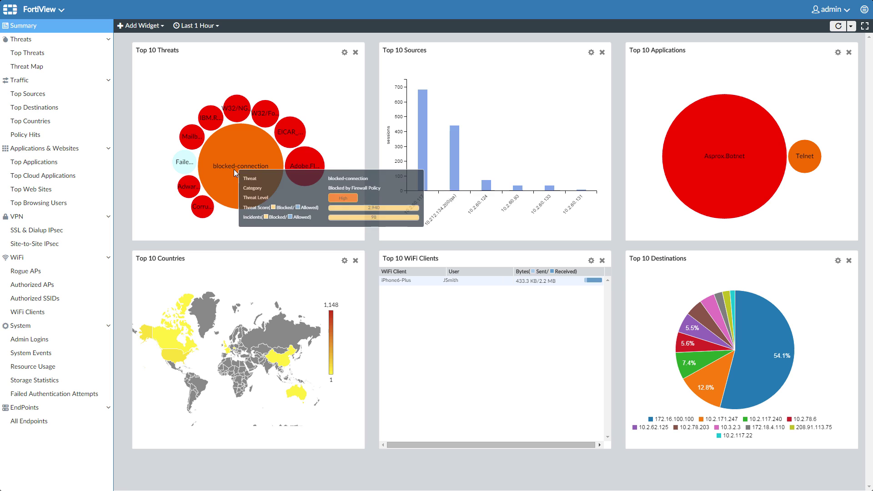
pyautogui.click(239, 105)
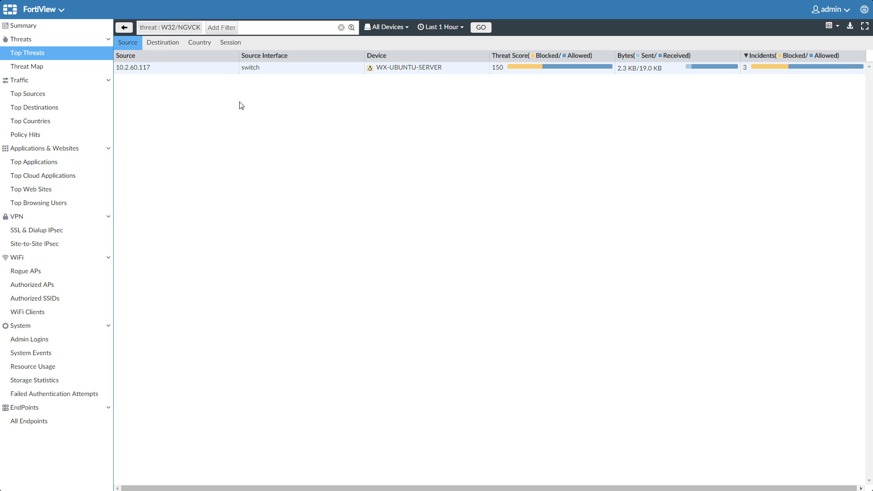
pyautogui.doubleClick(220, 69)
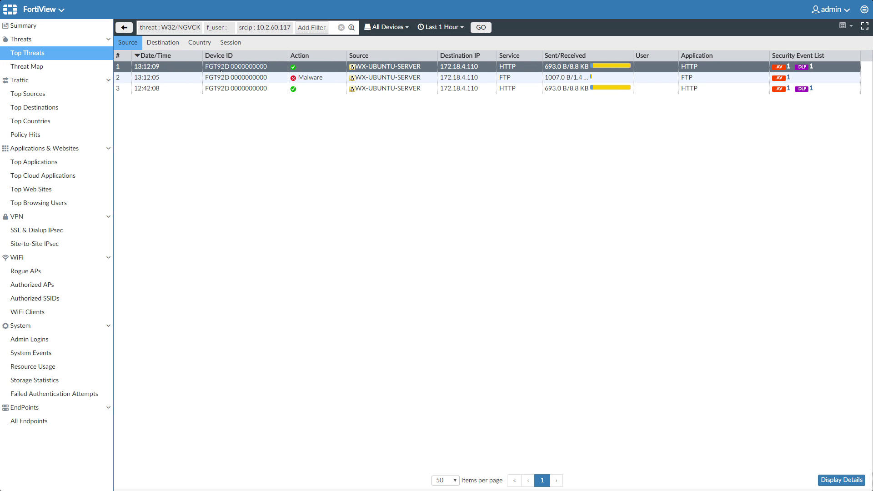
pyautogui.click(842, 480)
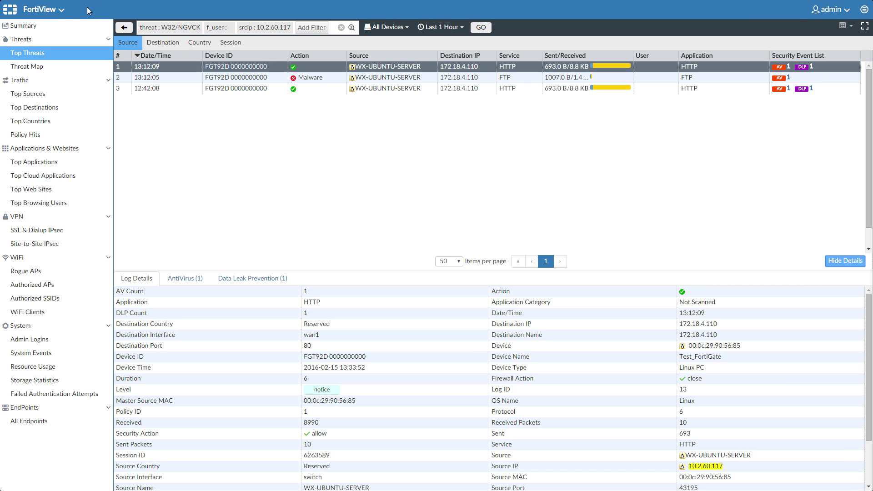
# Go to Log View and show the Web Filter security logs.
pyautogui.click(64, 11)
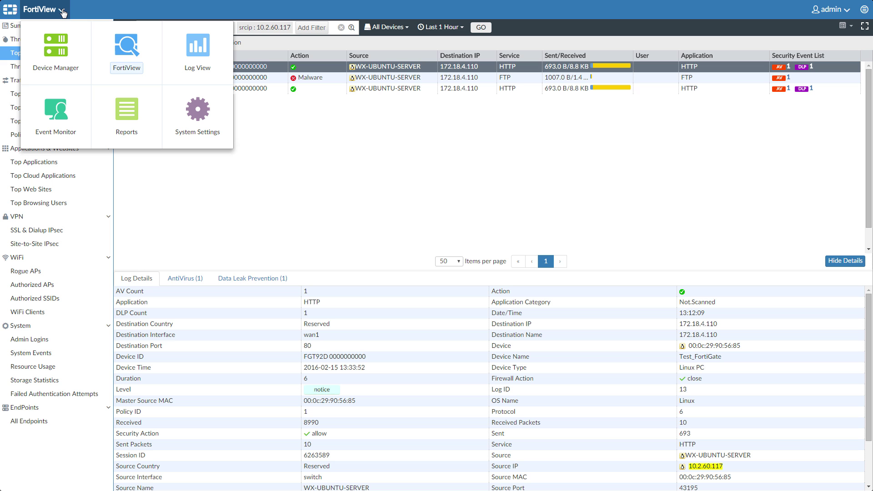
pyautogui.click(210, 39)
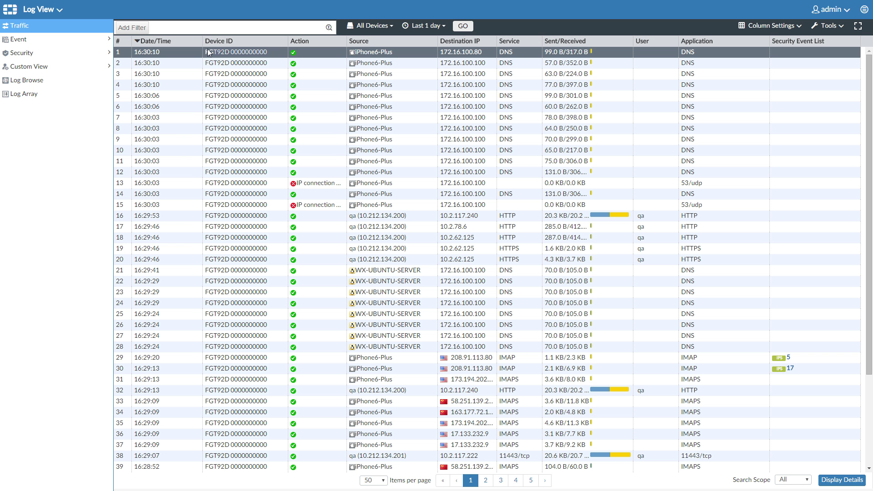
pyautogui.click(97, 54)
pyautogui.click(90, 81)
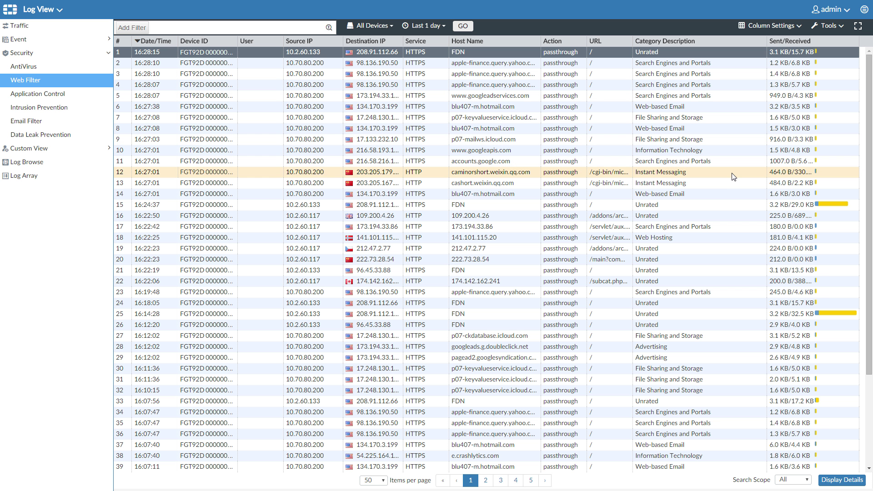
# Filter the web filter logs to catdesc = Instant Messaging and rerun the query.
pyautogui.click(733, 176)
pyautogui.rightClick(733, 176)
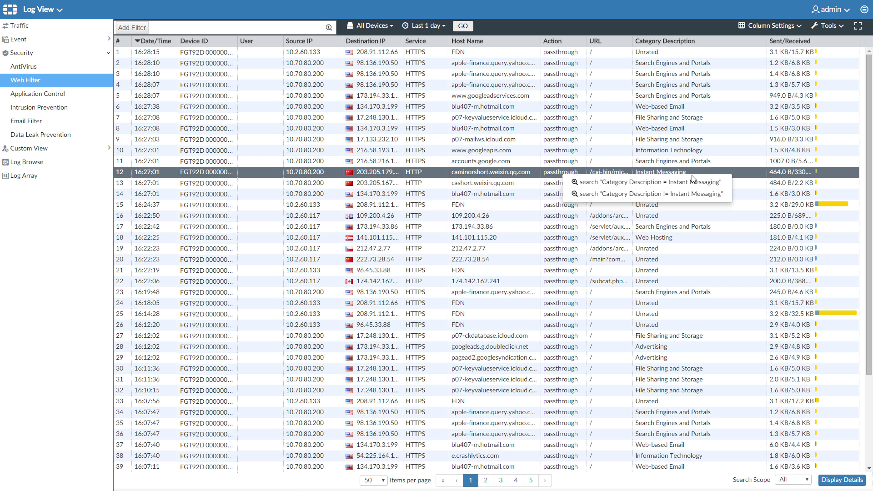
pyautogui.click(679, 183)
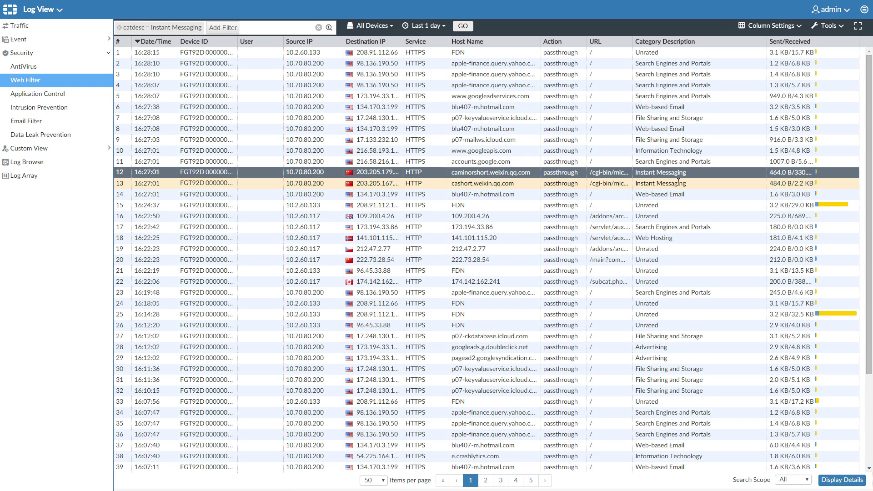
pyautogui.click(460, 26)
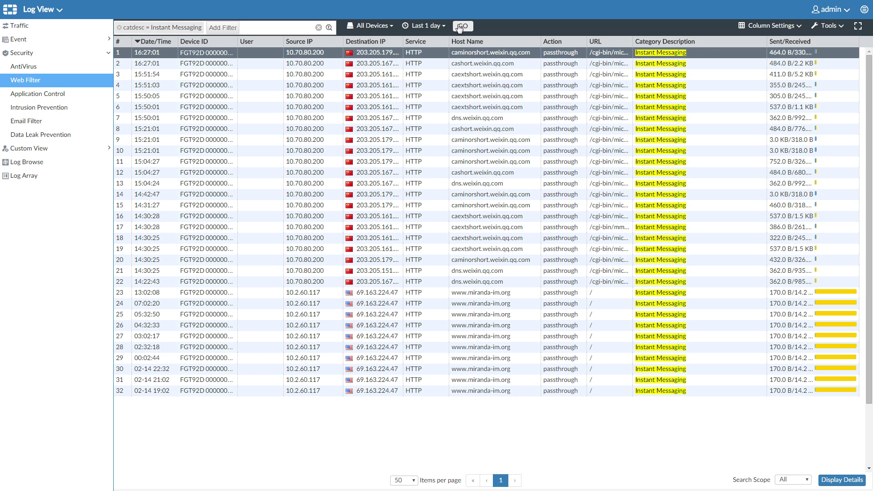
# Open the Threat Report's settings in the Reports module.
pyautogui.click(44, 12)
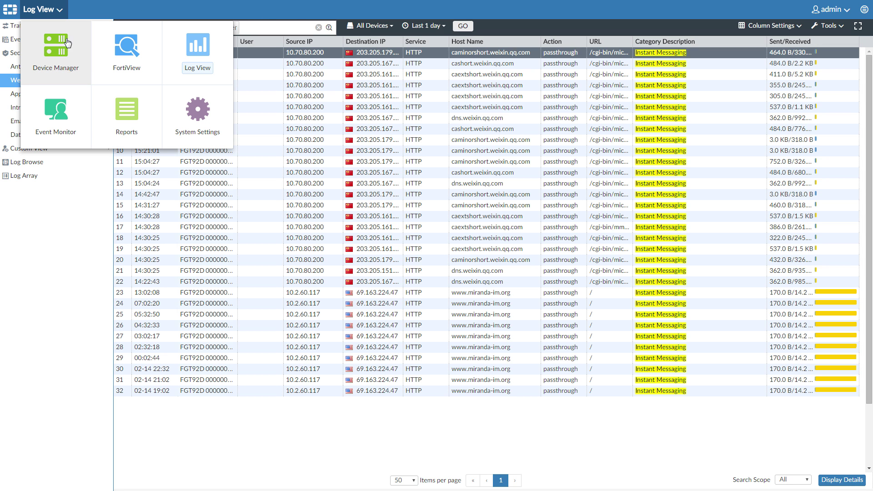
pyautogui.click(129, 107)
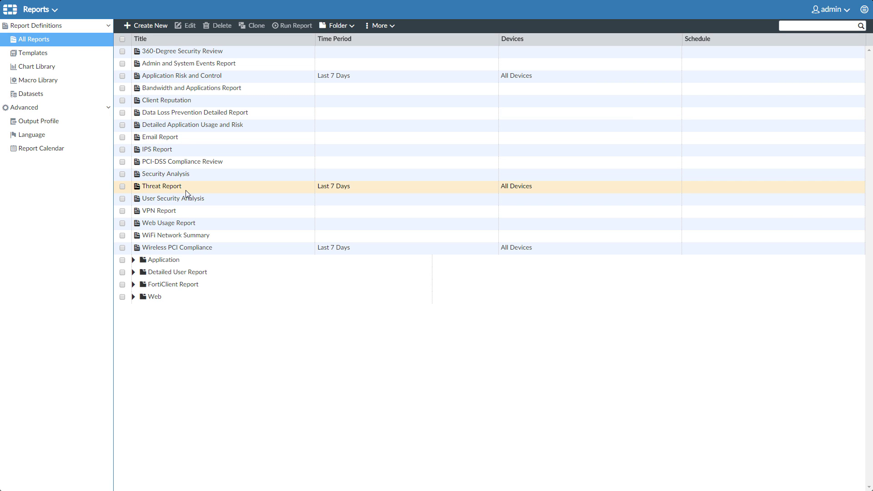
pyautogui.click(197, 190)
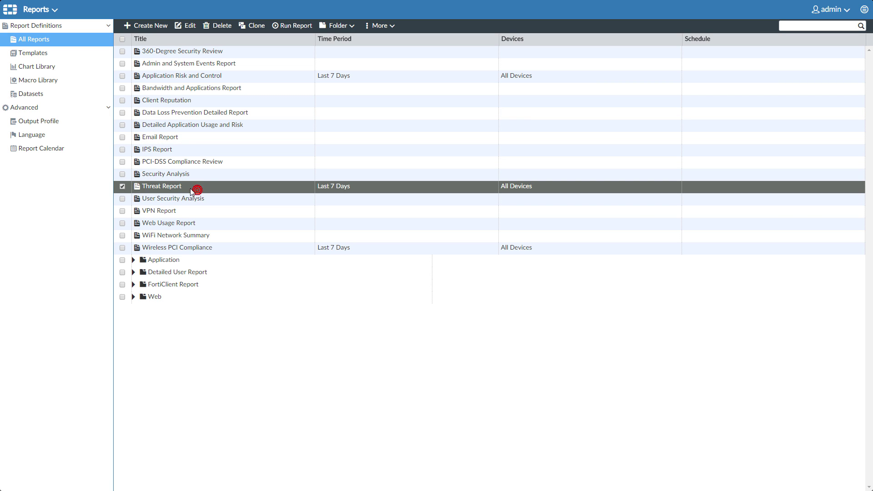
pyautogui.click(185, 26)
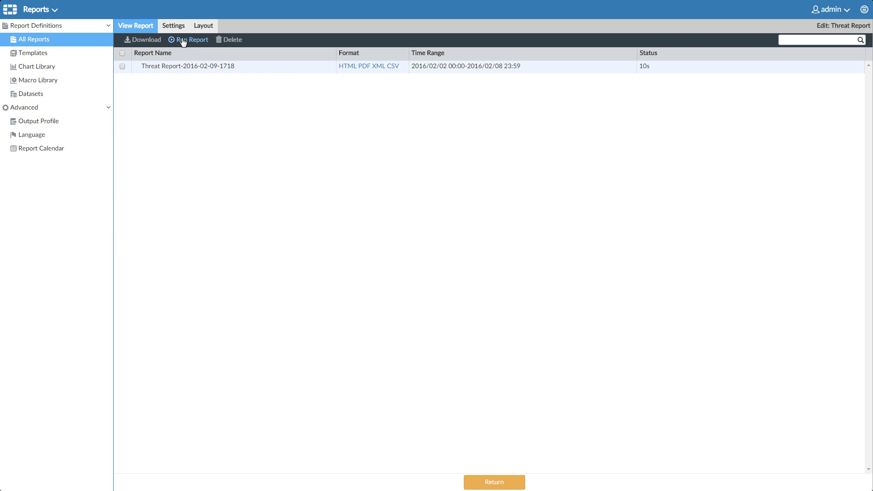
pyautogui.click(179, 30)
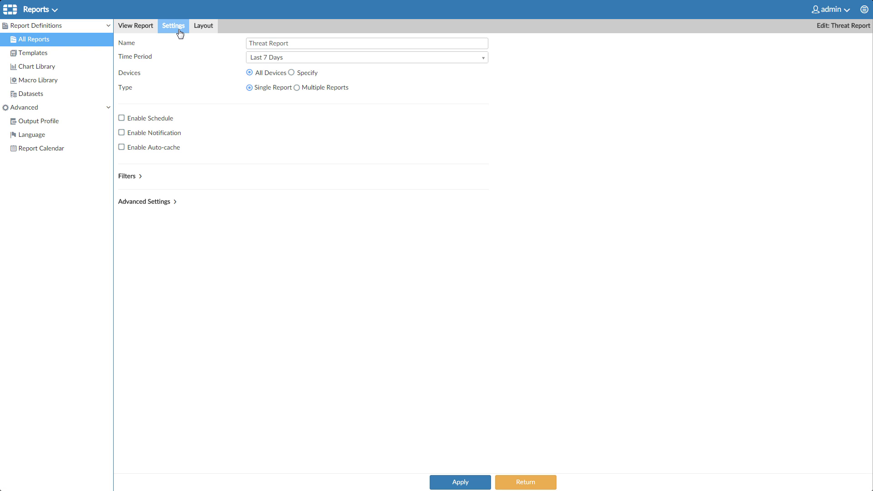
# Enable a weekly PDF schedule starting 2016/02/19 at hour 18 and apply it.
pyautogui.click(150, 118)
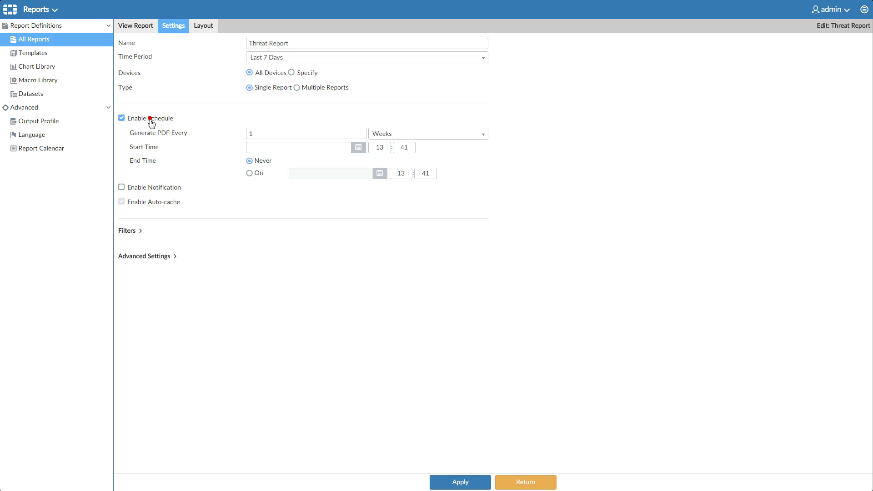
pyautogui.click(358, 147)
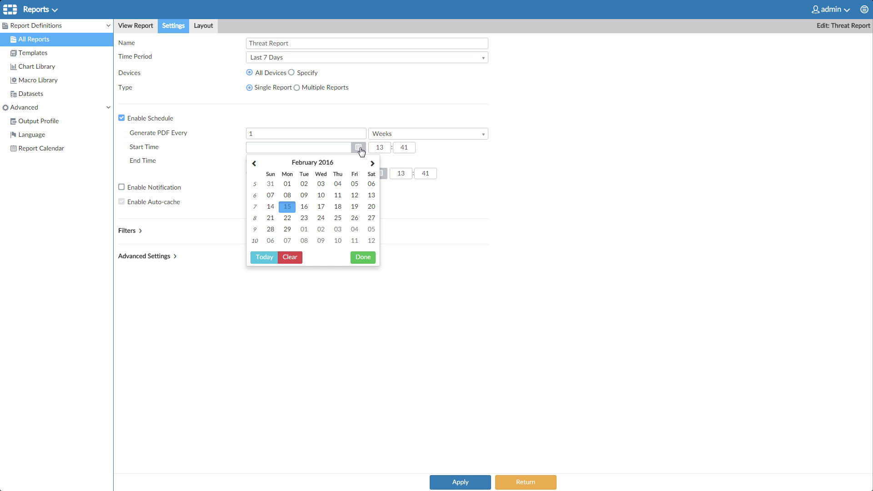
pyautogui.click(355, 207)
pyautogui.click(381, 150)
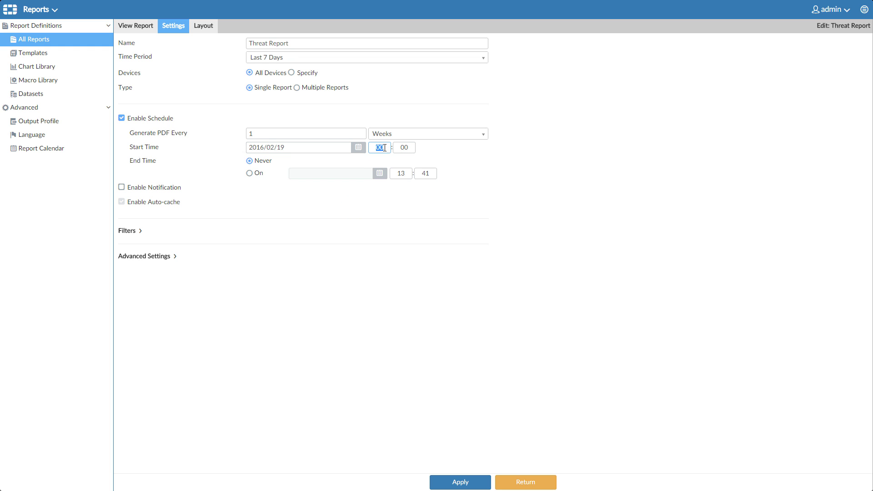
pyautogui.write('18')
pyautogui.click(129, 231)
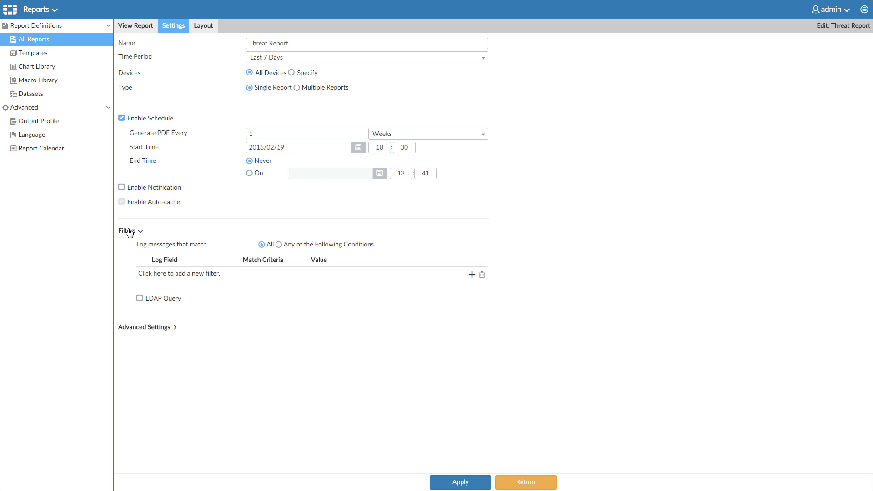
pyautogui.click(146, 329)
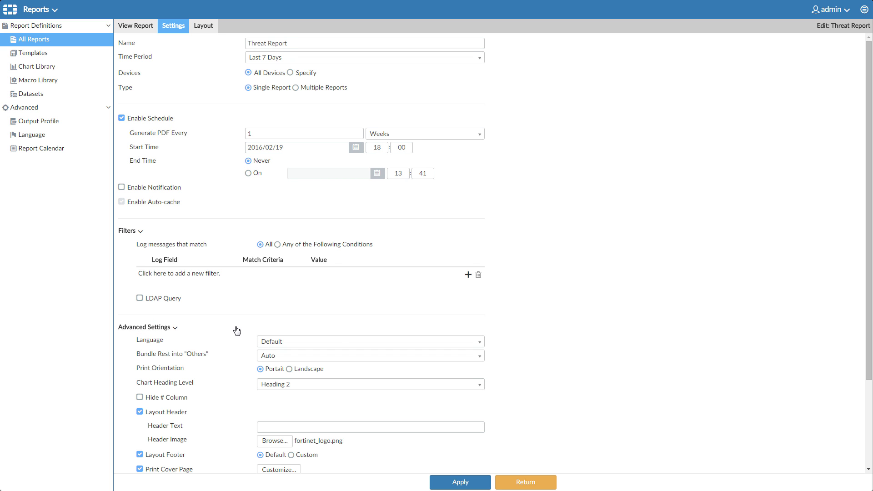
pyautogui.scroll(-3, 568, 332)
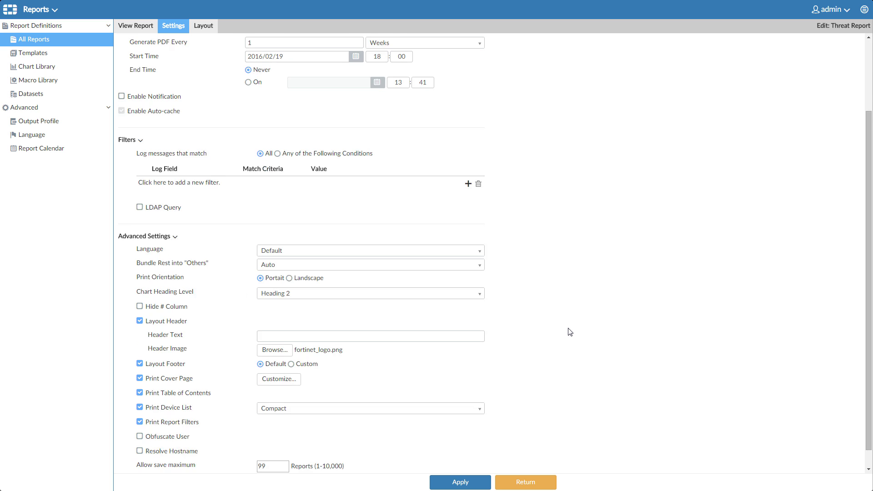
pyautogui.click(459, 483)
# Run the Threat Report now and view its HTML output for 2016-02-08 to 2016-02-14.
pyautogui.click(548, 484)
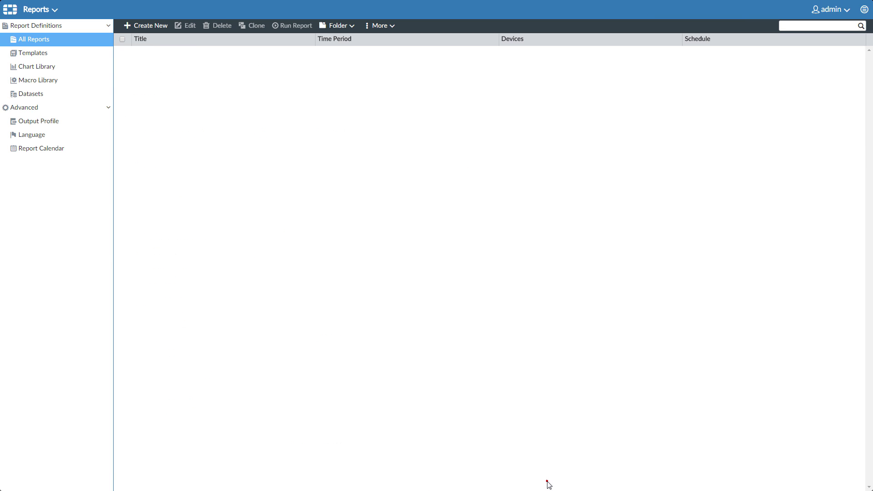
pyautogui.click(123, 188)
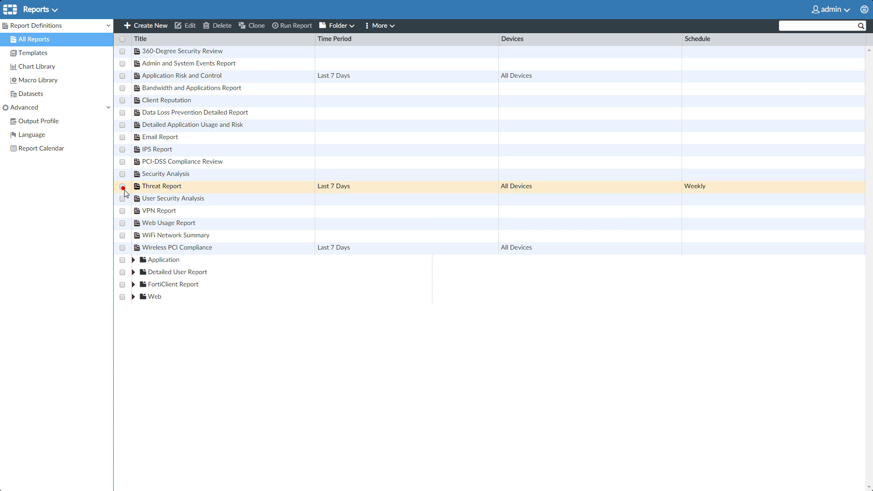
pyautogui.click(122, 188)
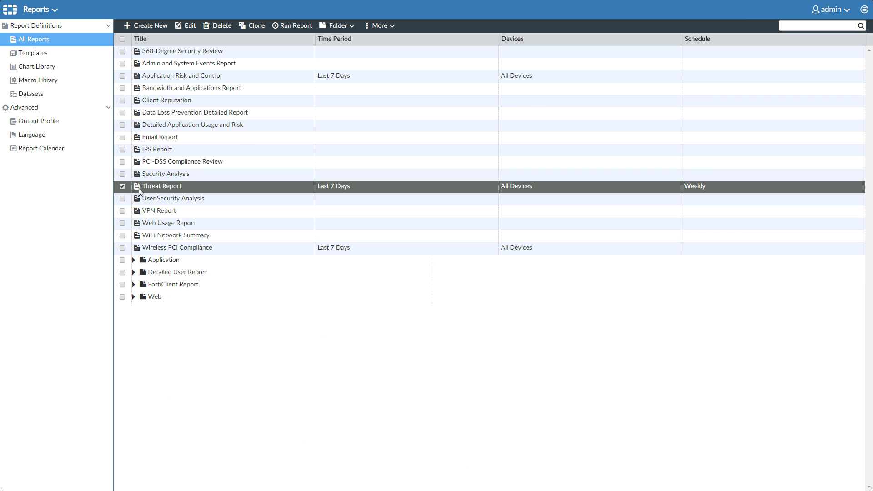
pyautogui.rightClick(260, 186)
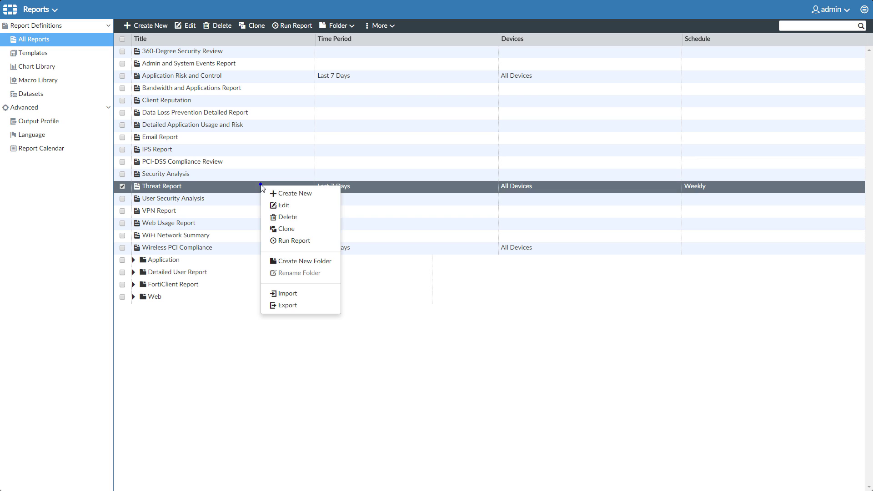
pyautogui.click(301, 240)
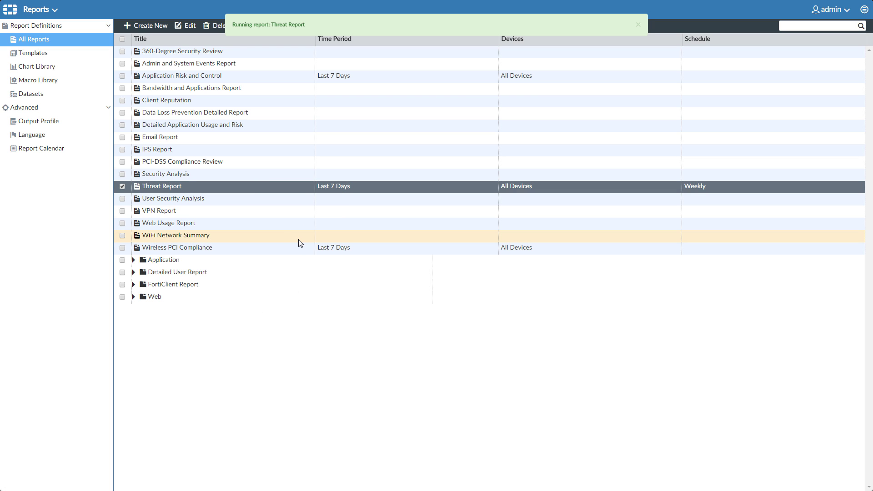
pyautogui.doubleClick(223, 186)
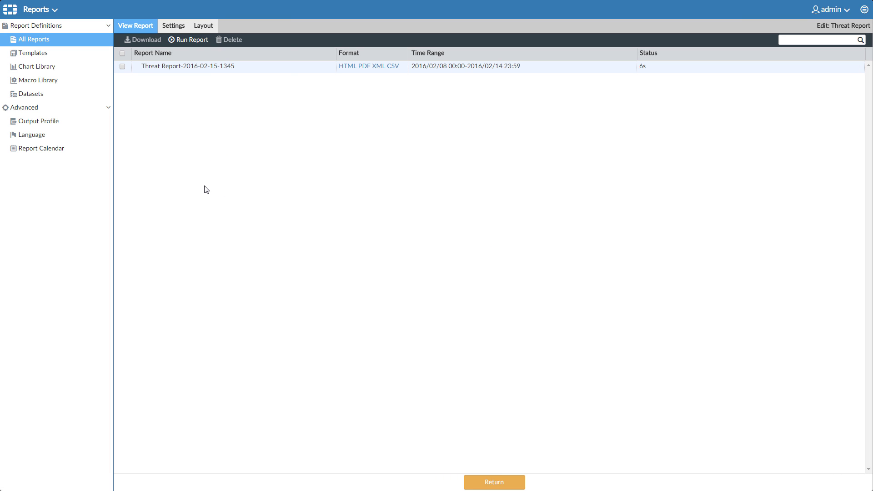
pyautogui.click(346, 66)
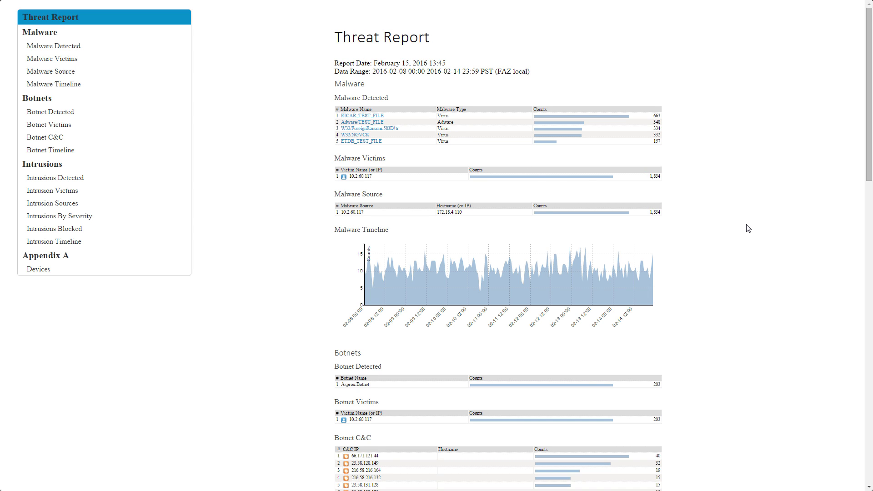
# Scroll through the HTML Threat Report from Malware and Botnets down to Intrusion Timeline and Appendix A.
pyautogui.scroll(-4, 747, 228)
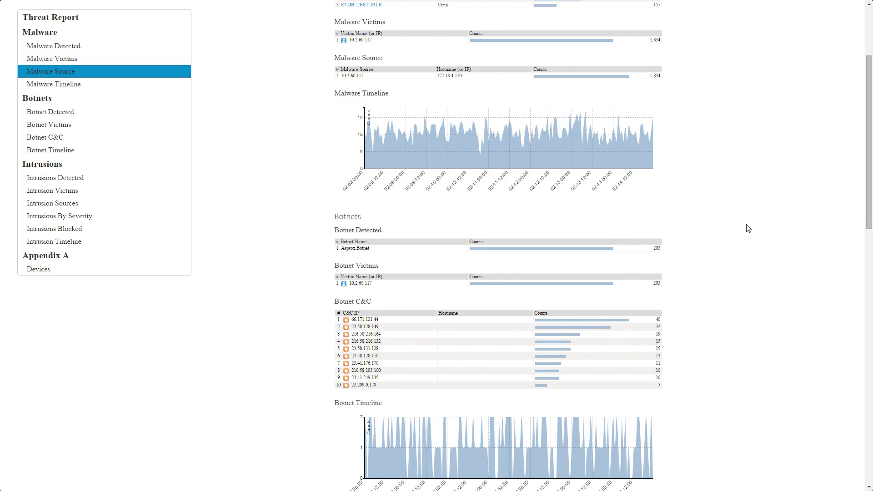
pyautogui.scroll(-3, 747, 228)
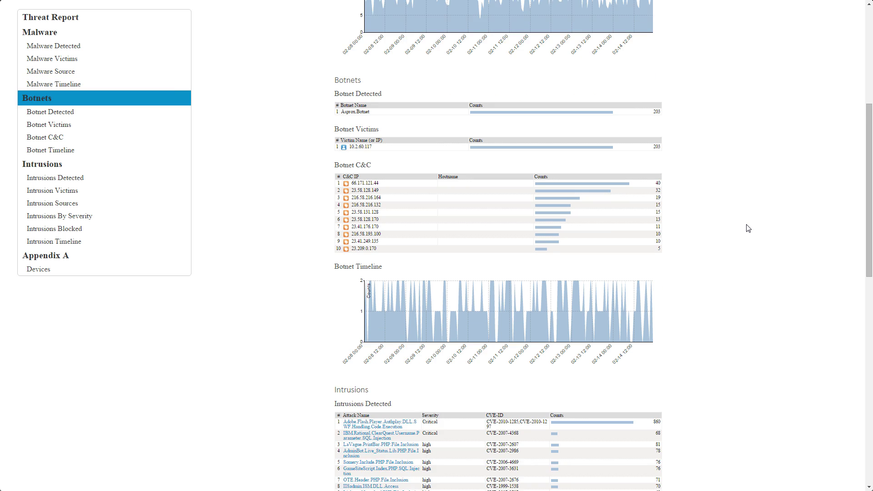
pyautogui.scroll(-1, 748, 228)
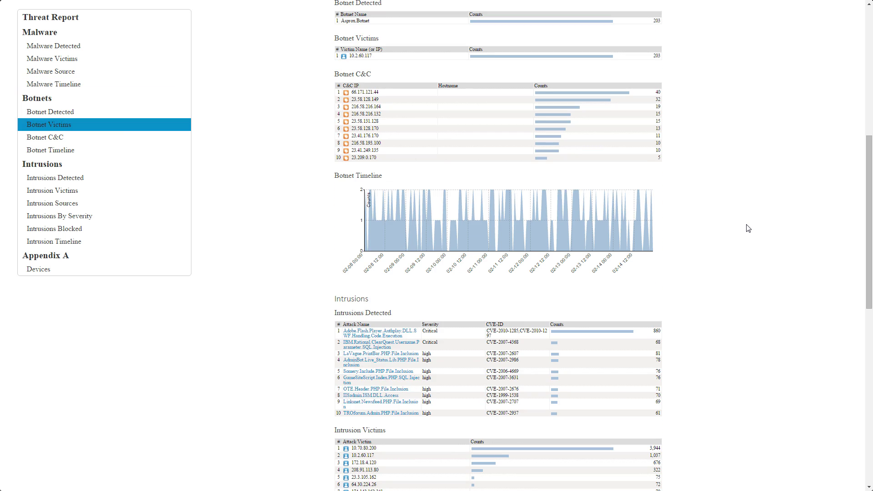
pyautogui.scroll(-7, 747, 228)
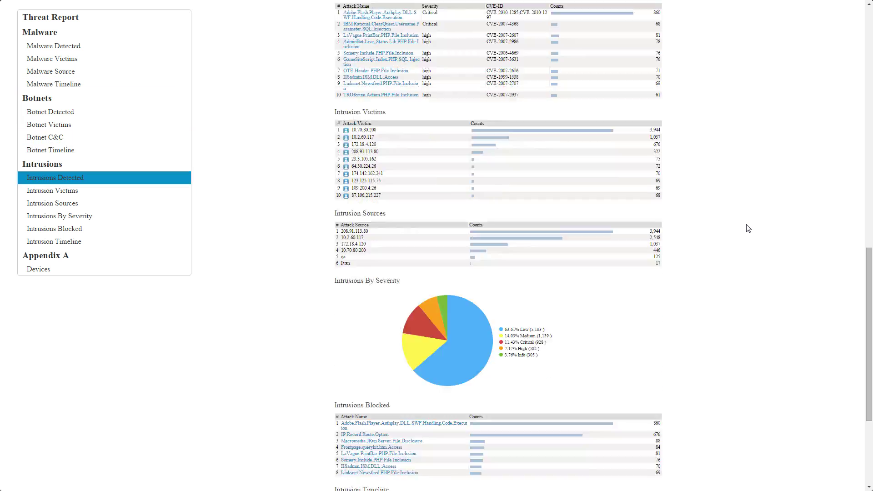
pyautogui.scroll(-4, 747, 228)
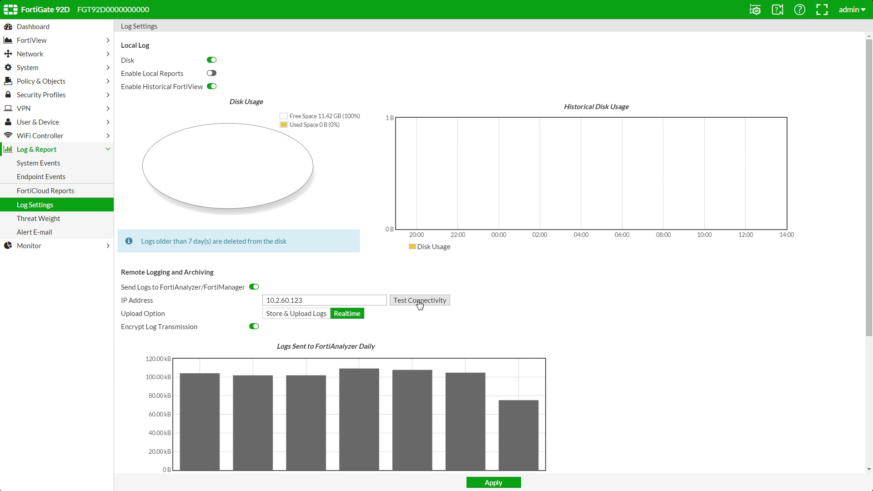
# Test connectivity to the FortiAnalyzer and check FAZ300D shows registered with all privileges.
pyautogui.click(419, 302)
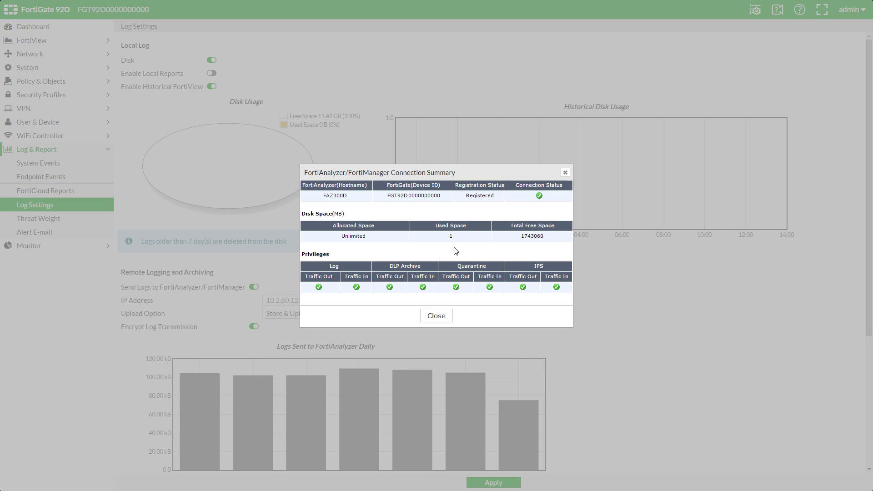